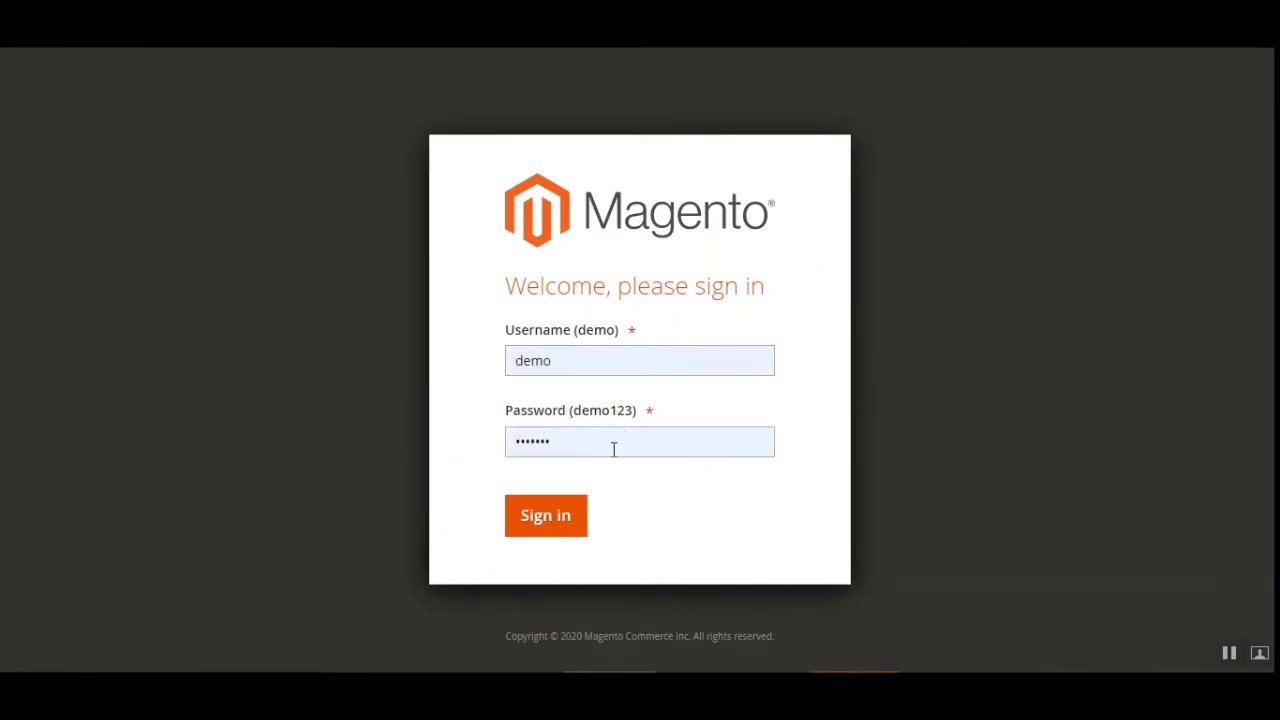
Step: Sign in to the Magento admin panel with the prefilled credentials and open the store Configuration page
{"action": "left_click", "coordinate": [549, 519]}
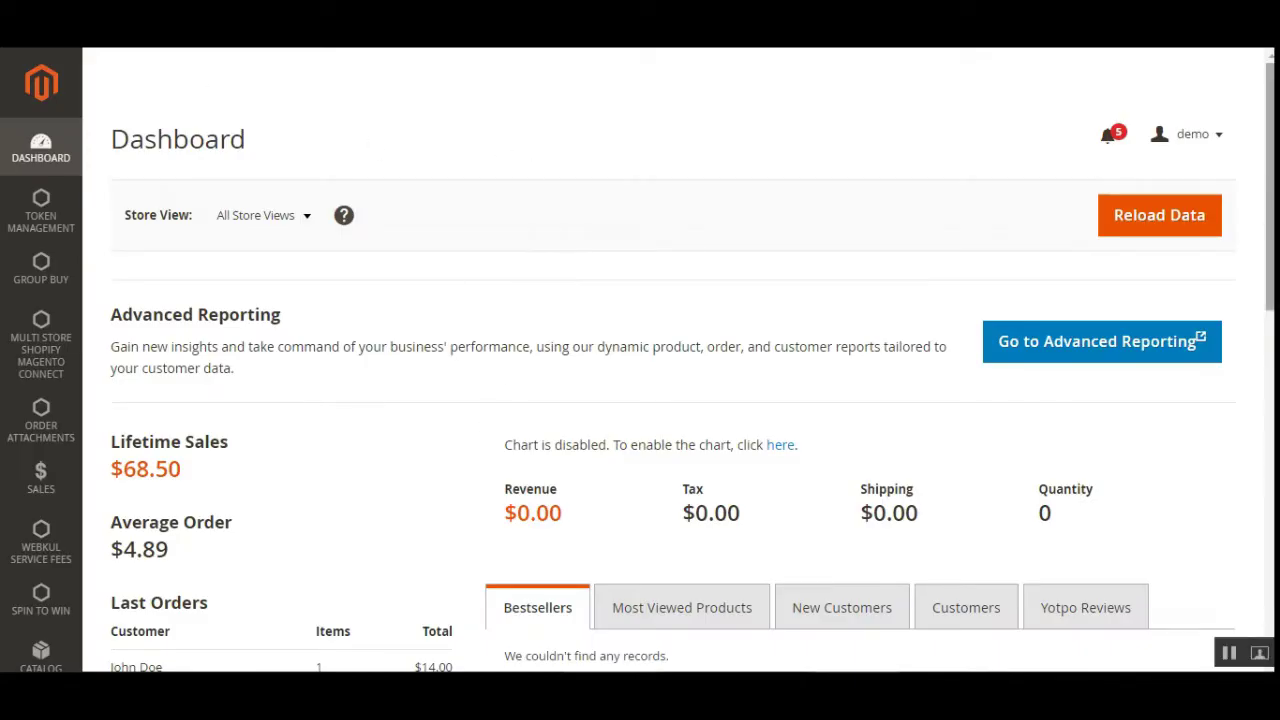
{"action": "scroll", "coordinate": [323, 523], "scroll_direction": "down", "scroll_amount": 5}
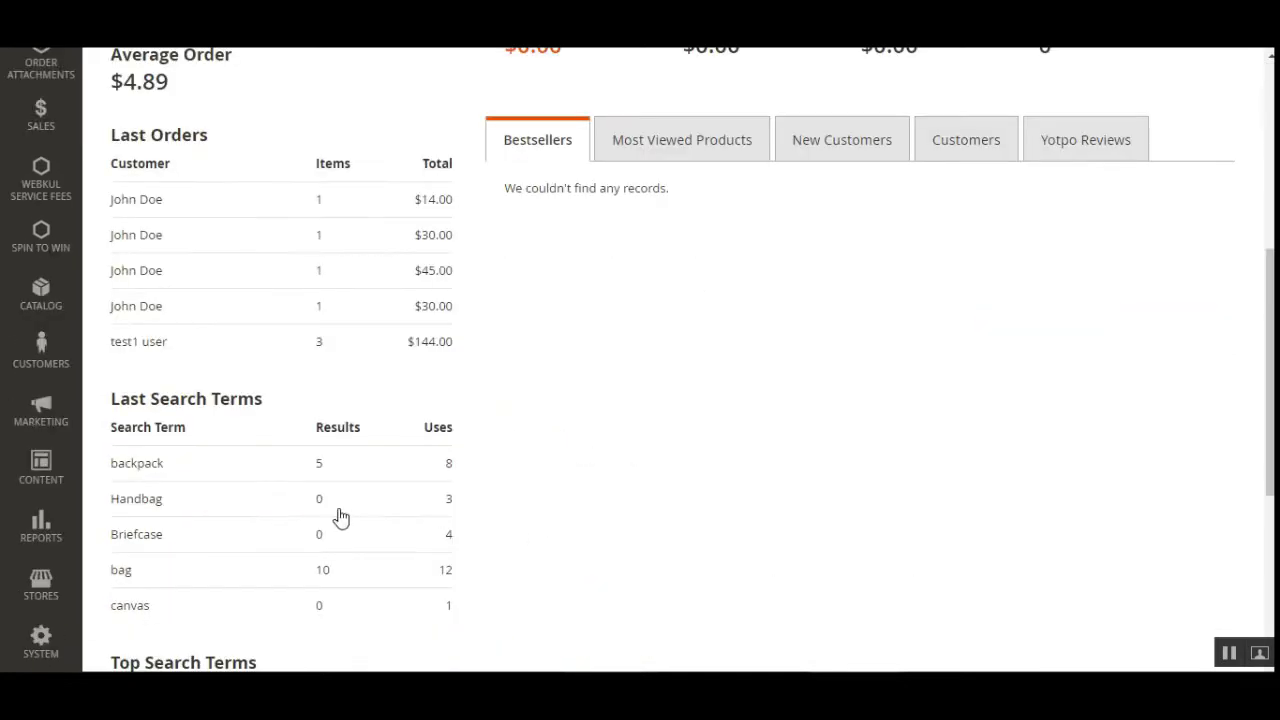
{"action": "left_click", "coordinate": [41, 585]}
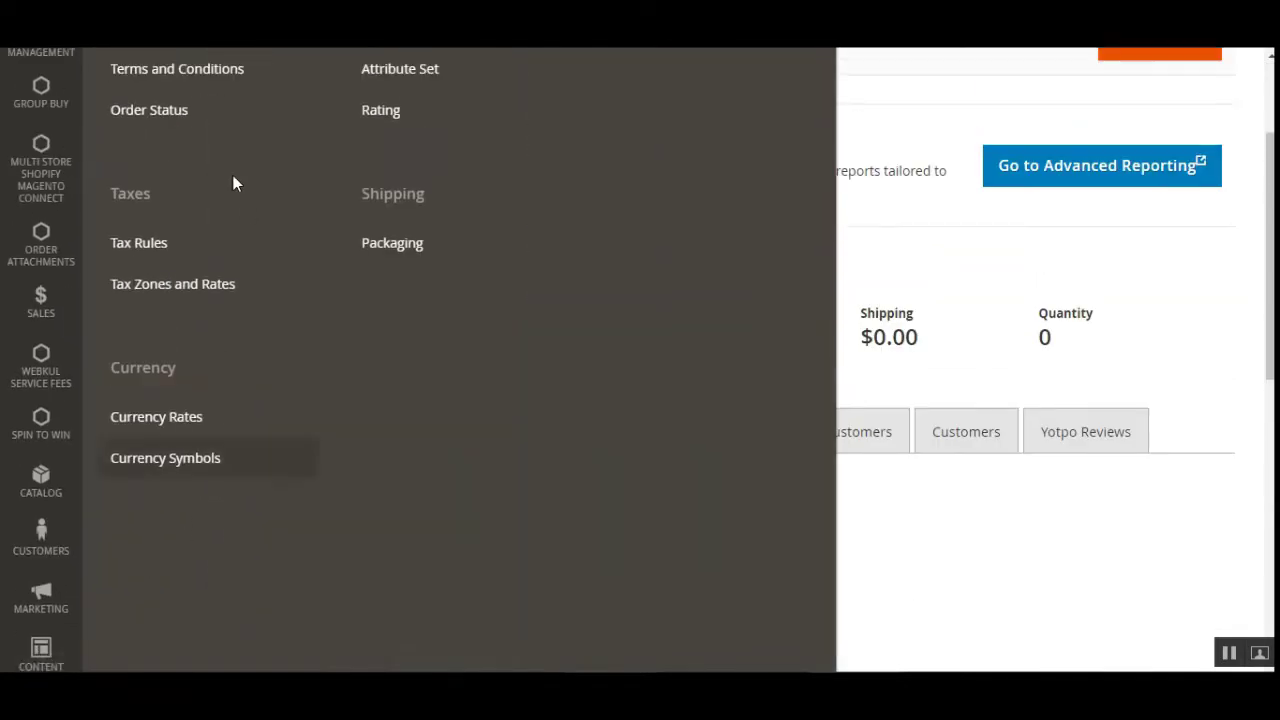
{"action": "left_click", "coordinate": [184, 128]}
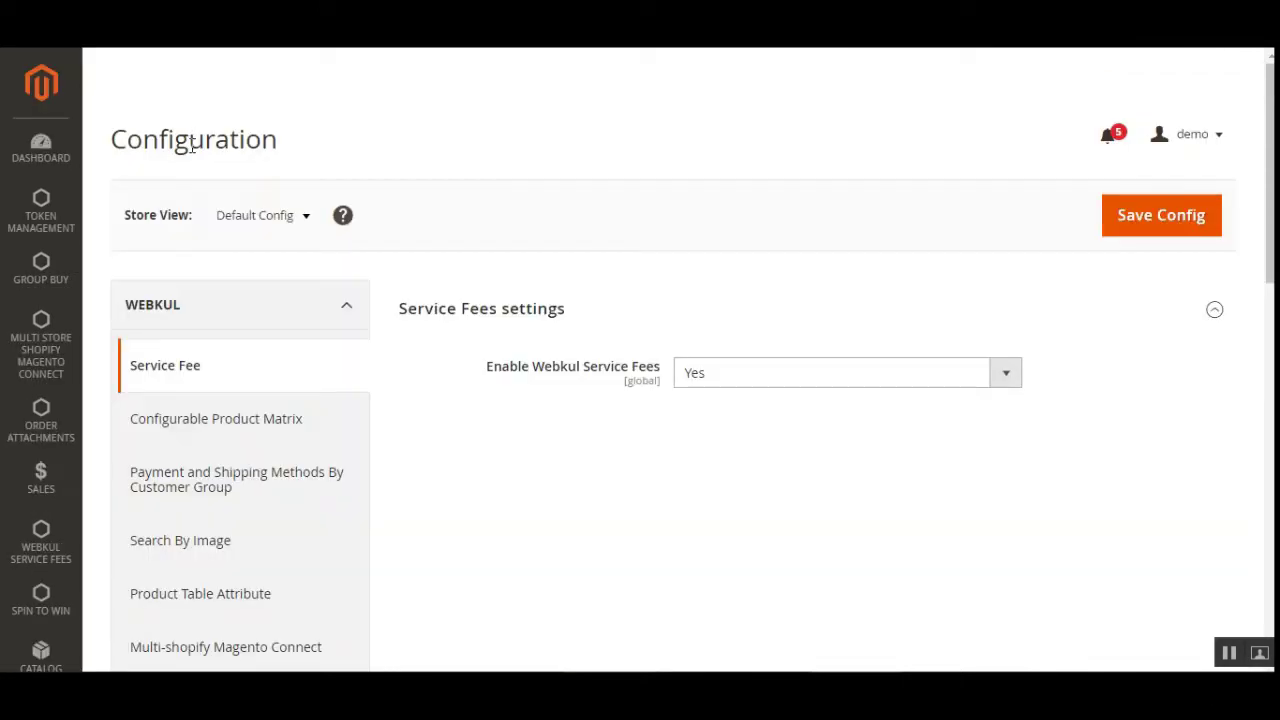
Step: Open the Webkul Configurable Product Matrix configuration and view its General Settings
{"action": "double_click", "coordinate": [200, 140]}
{"action": "left_click", "coordinate": [358, 130]}
{"action": "scroll", "coordinate": [1268, 170], "scroll_direction": "down", "scroll_amount": 3}
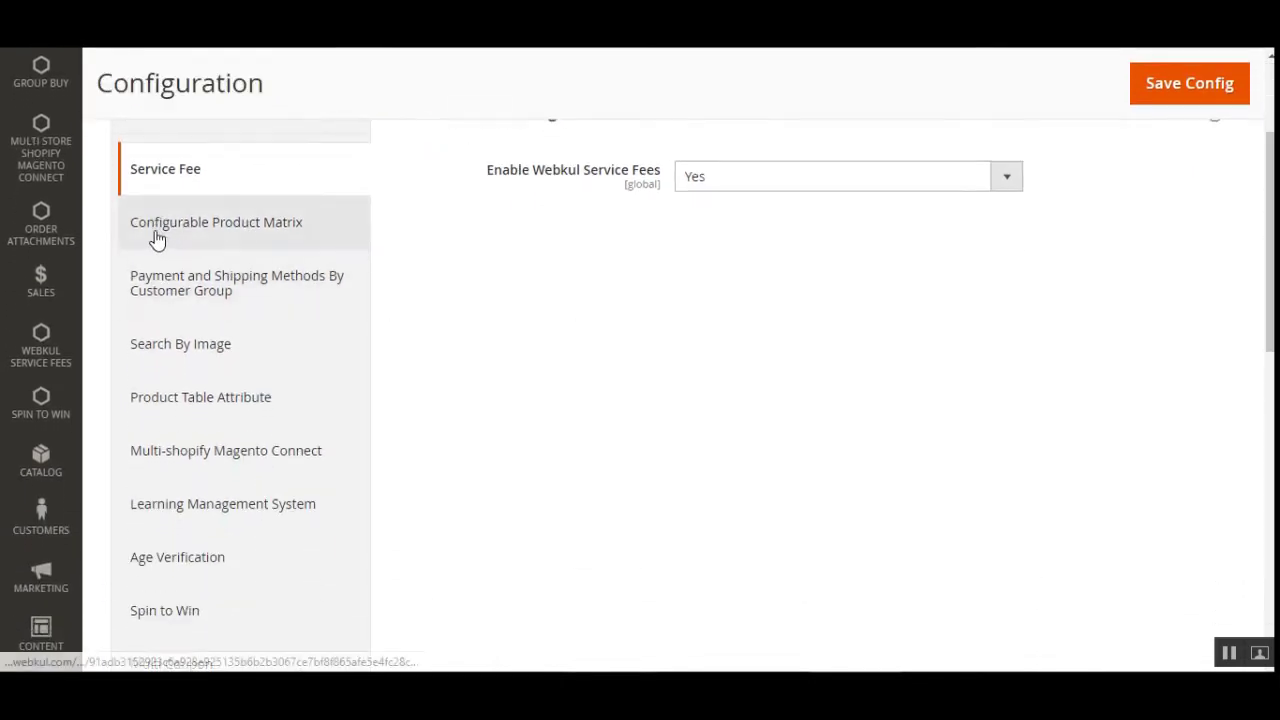
{"action": "left_click", "coordinate": [243, 237]}
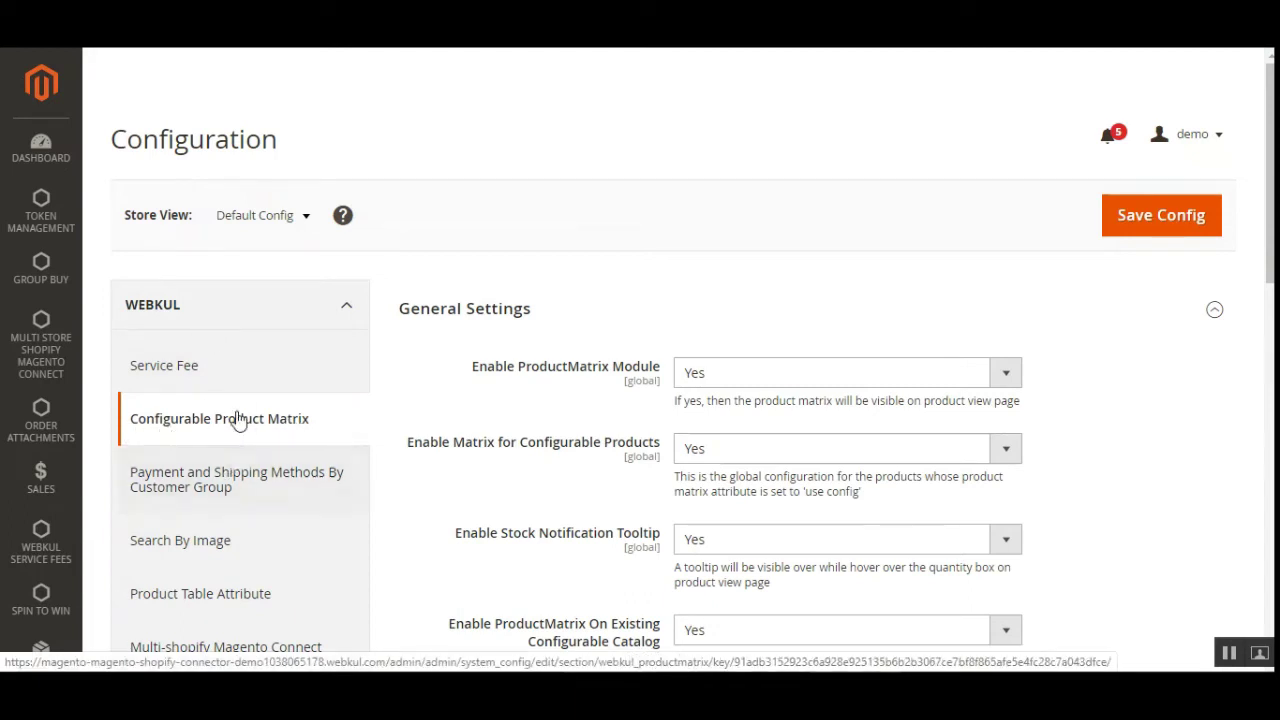
{"action": "scroll", "coordinate": [248, 437], "scroll_direction": "down", "scroll_amount": 5}
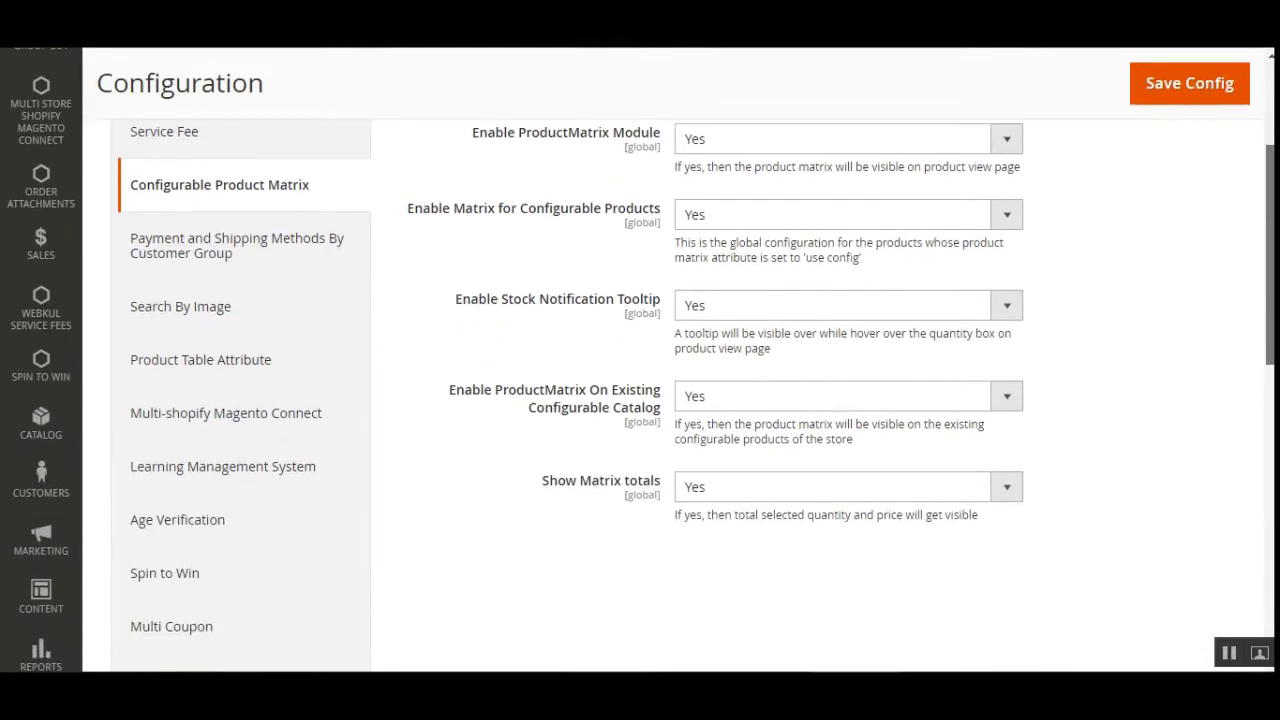
Step: Set Enable ProductMatrix Module to Yes in the General Settings
{"action": "scroll", "coordinate": [677, 357], "scroll_direction": "up", "scroll_amount": 3}
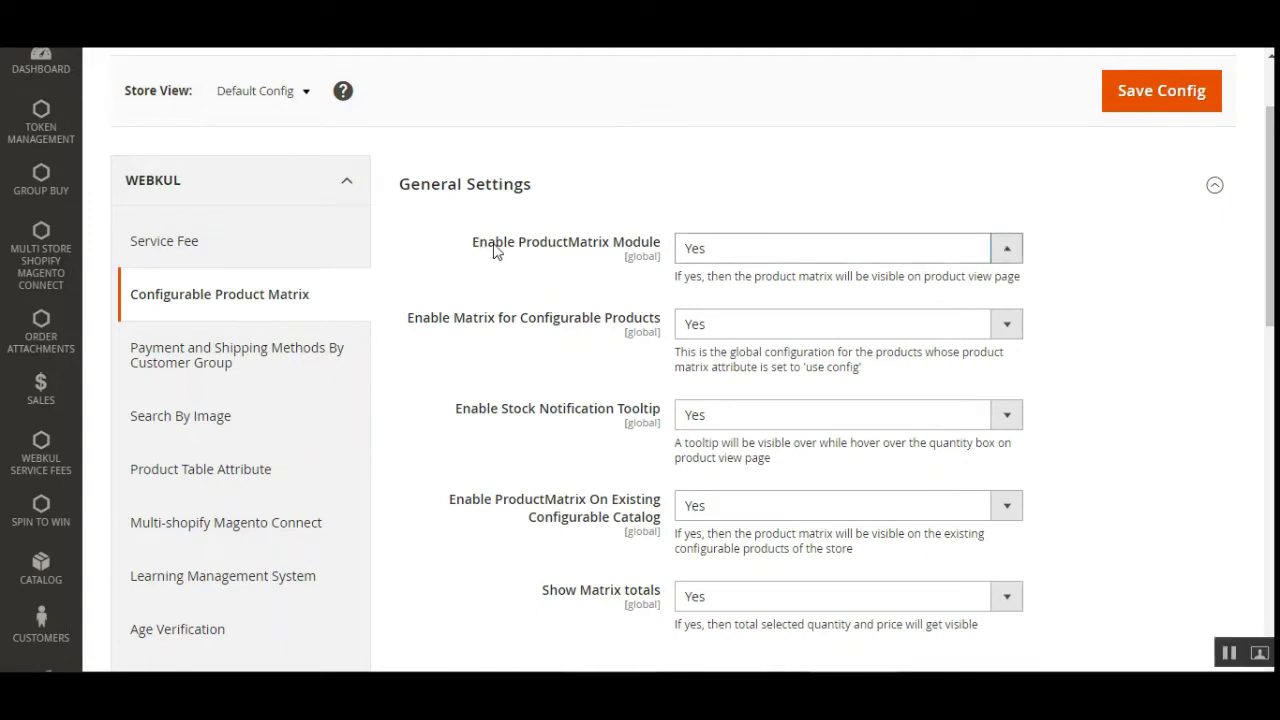
{"action": "left_click_drag", "start_coordinate": [478, 245], "coordinate": [698, 278]}
{"action": "left_click", "coordinate": [1004, 250]}
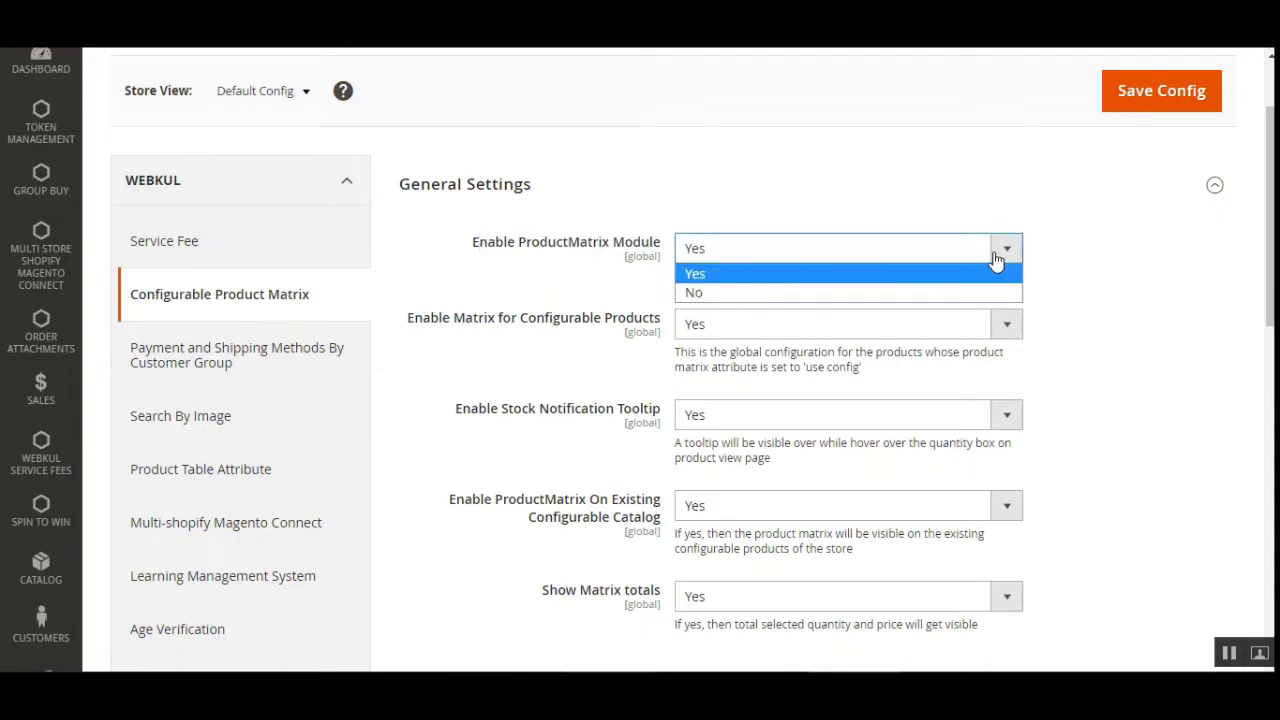
{"action": "left_click", "coordinate": [1081, 251]}
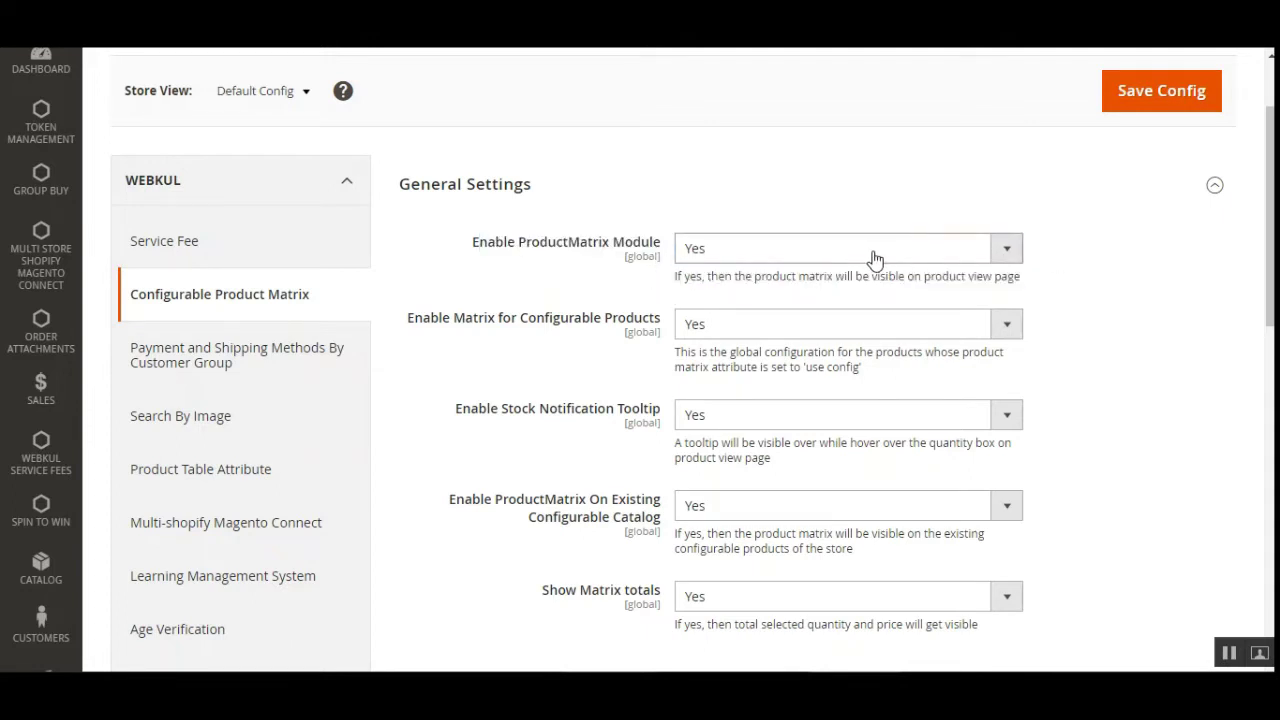
{"action": "left_click", "coordinate": [745, 262]}
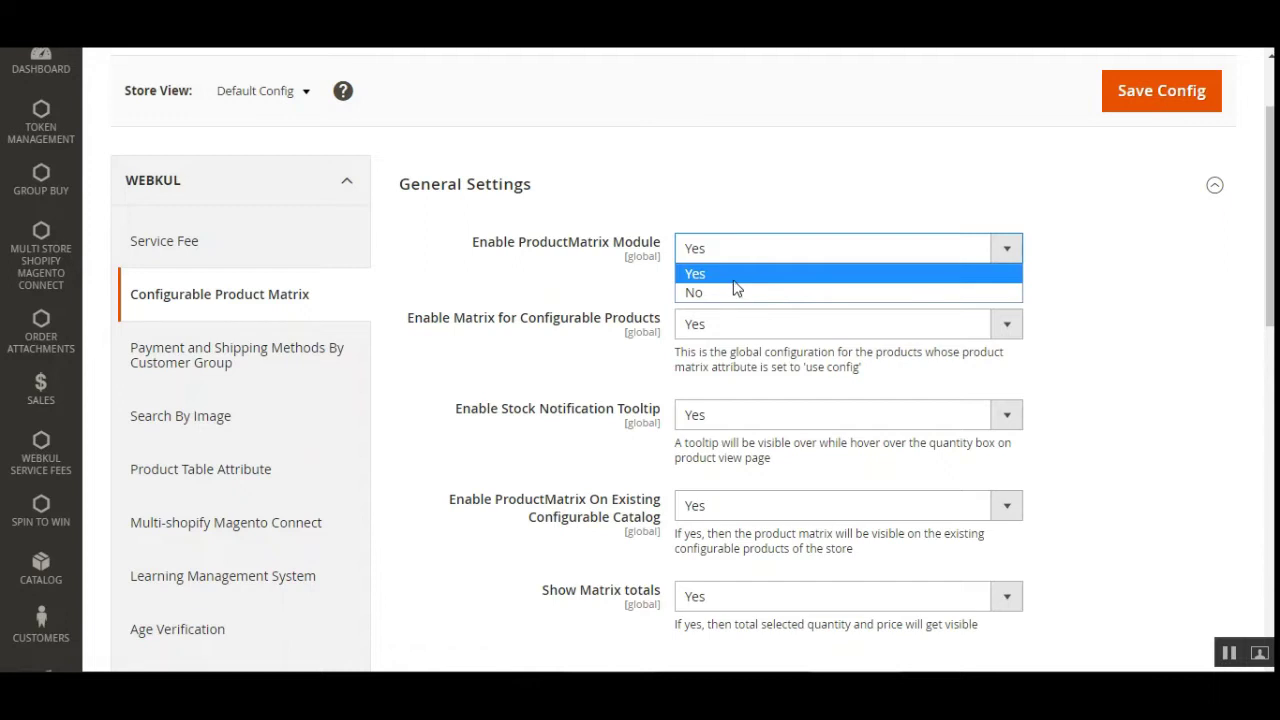
{"action": "left_click", "coordinate": [735, 275]}
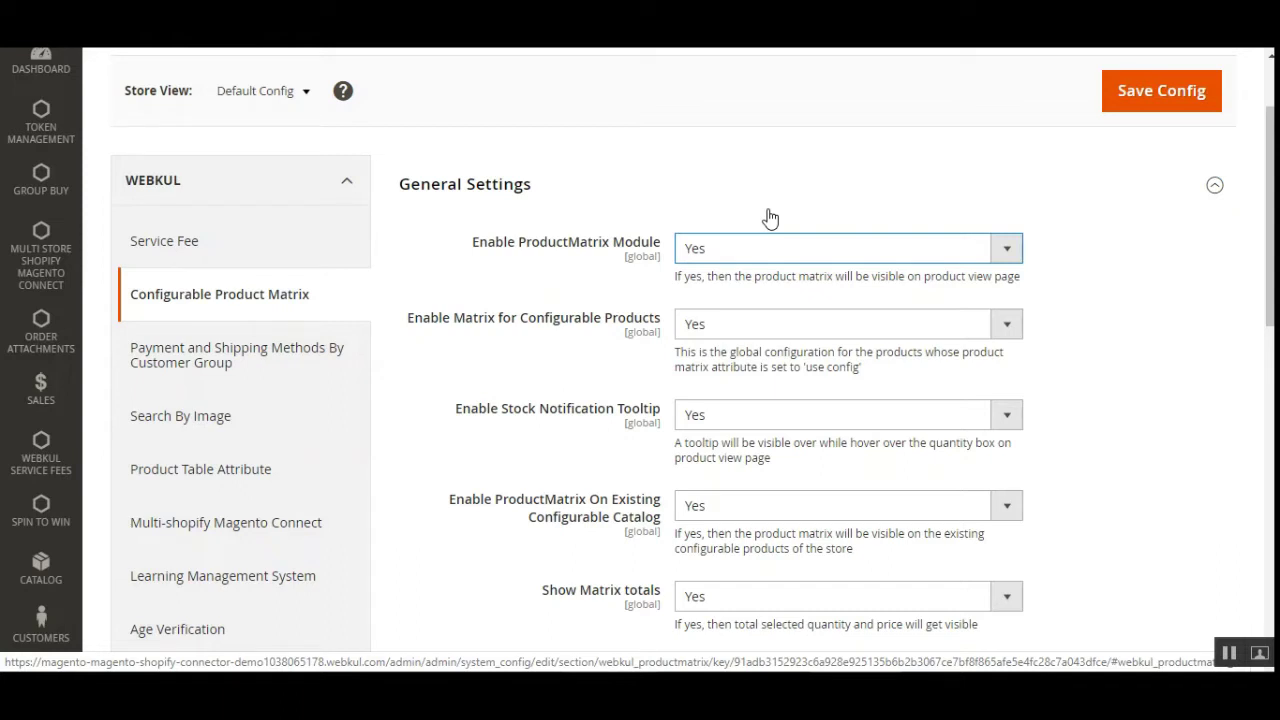
{"action": "left_click", "coordinate": [758, 258]}
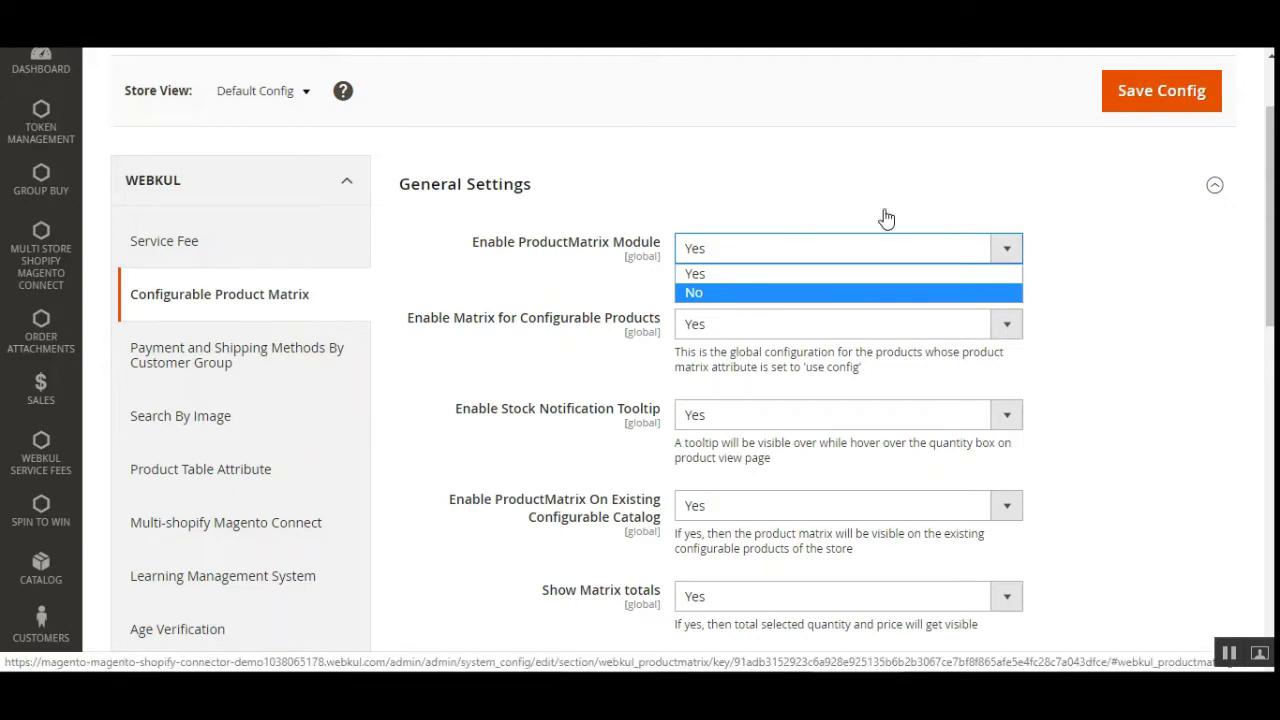
{"action": "left_click", "coordinate": [549, 285]}
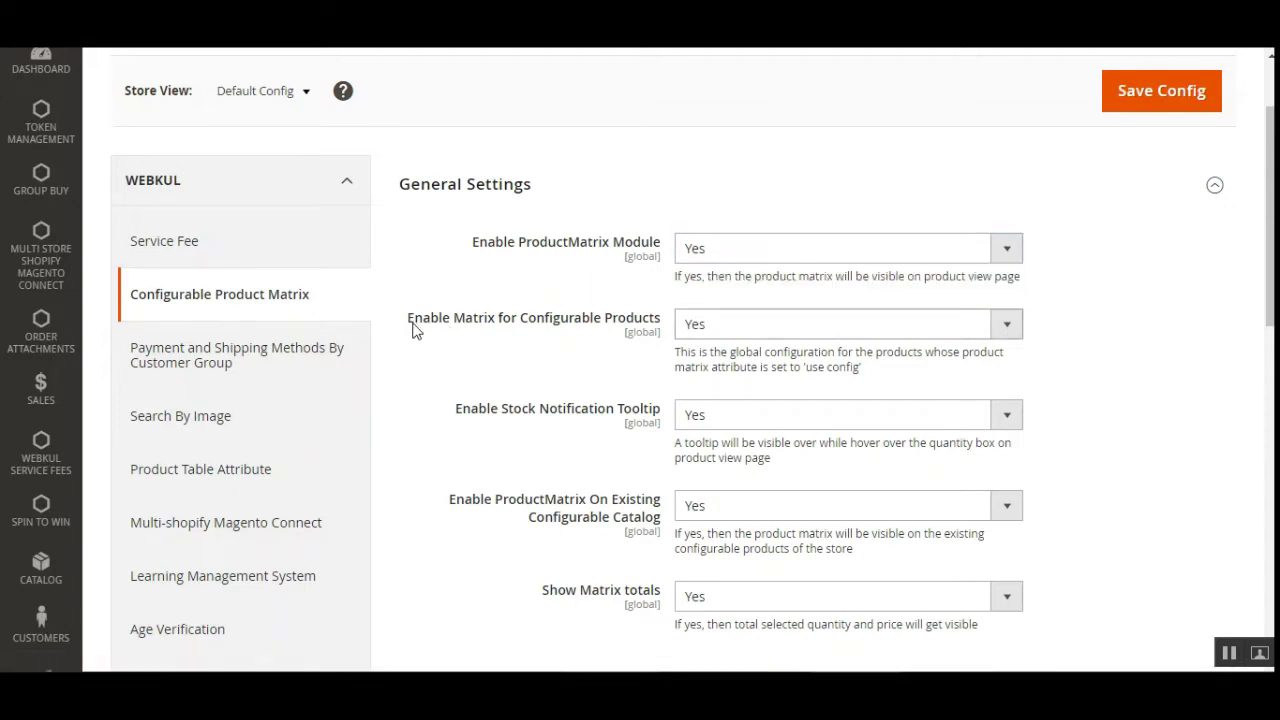
Step: Review the available choices for Enable Matrix for Configurable Products
{"action": "left_click_drag", "start_coordinate": [413, 324], "coordinate": [672, 332]}
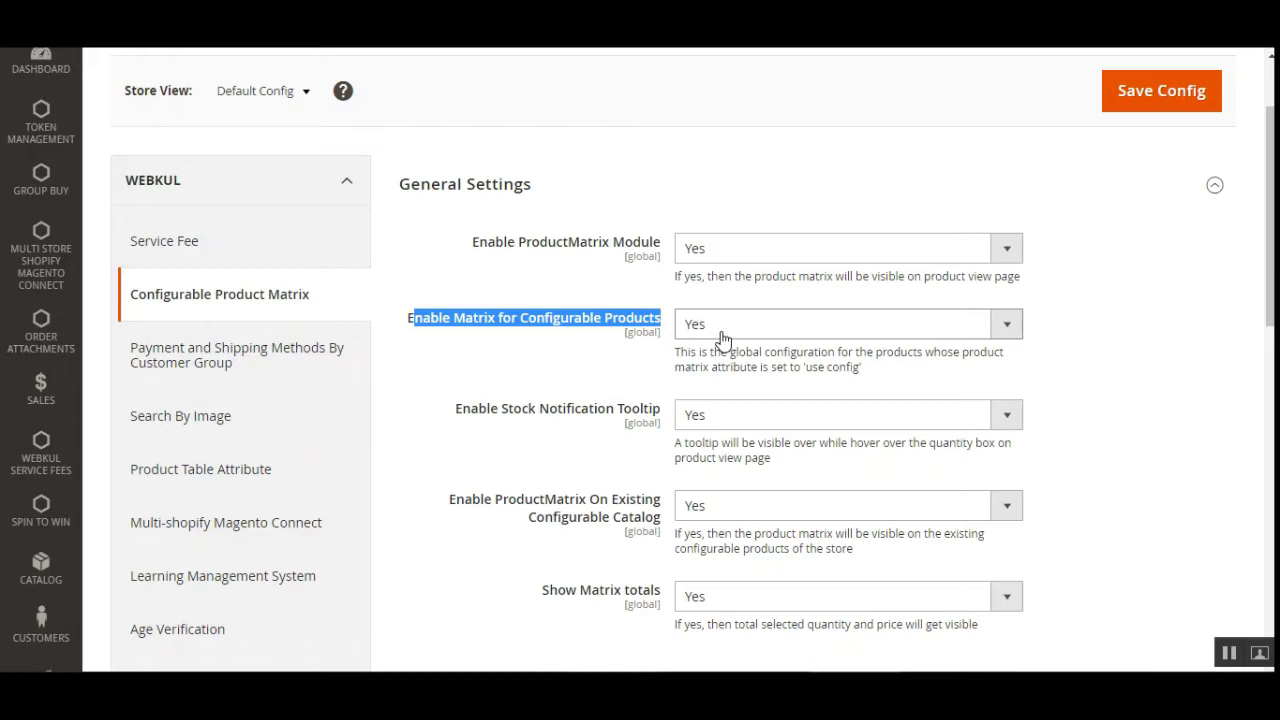
{"action": "left_click", "coordinate": [722, 335]}
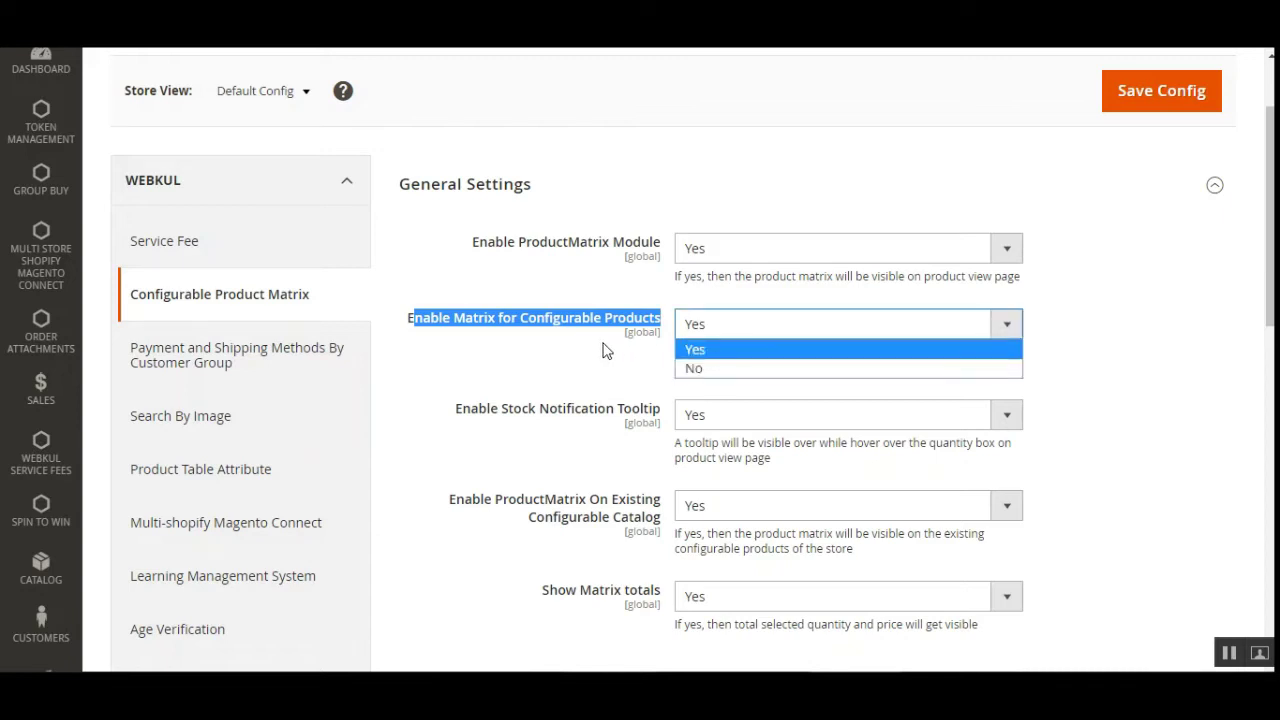
{"action": "left_click", "coordinate": [637, 330]}
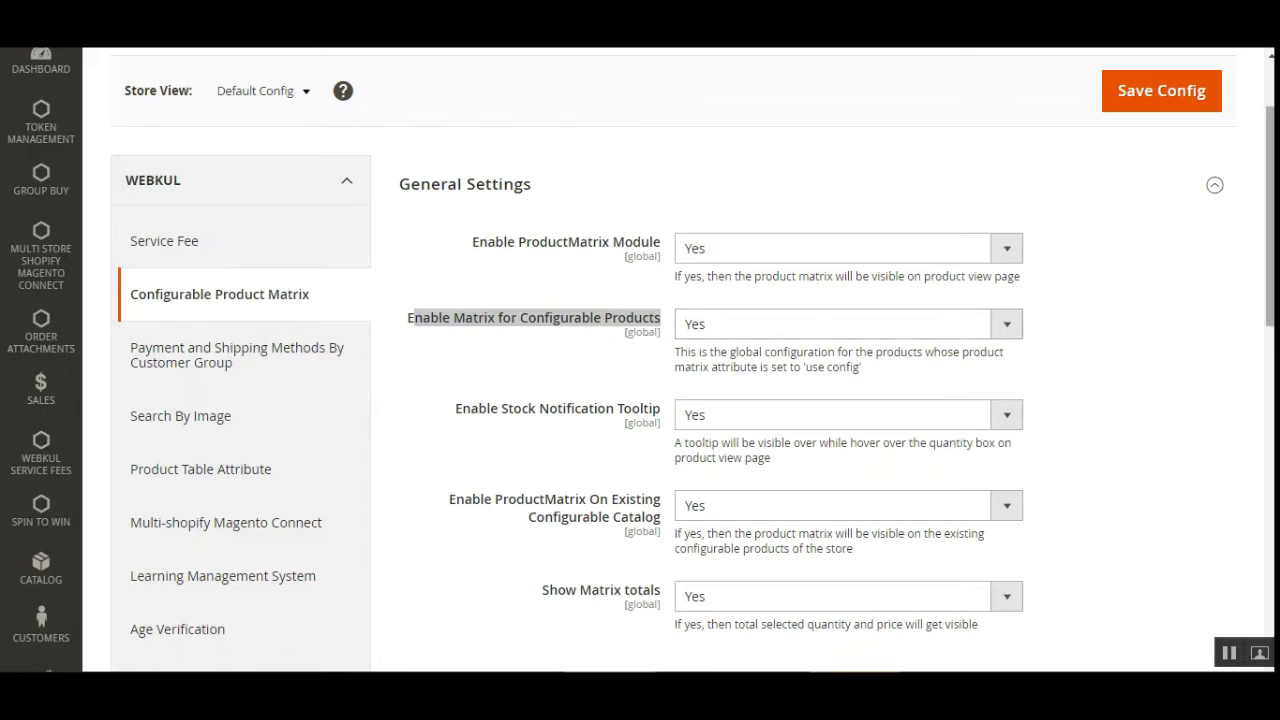
Step: Set Enable Stock Notification Tooltip to Yes
{"action": "scroll", "coordinate": [475, 372], "scroll_direction": "down", "scroll_amount": 1}
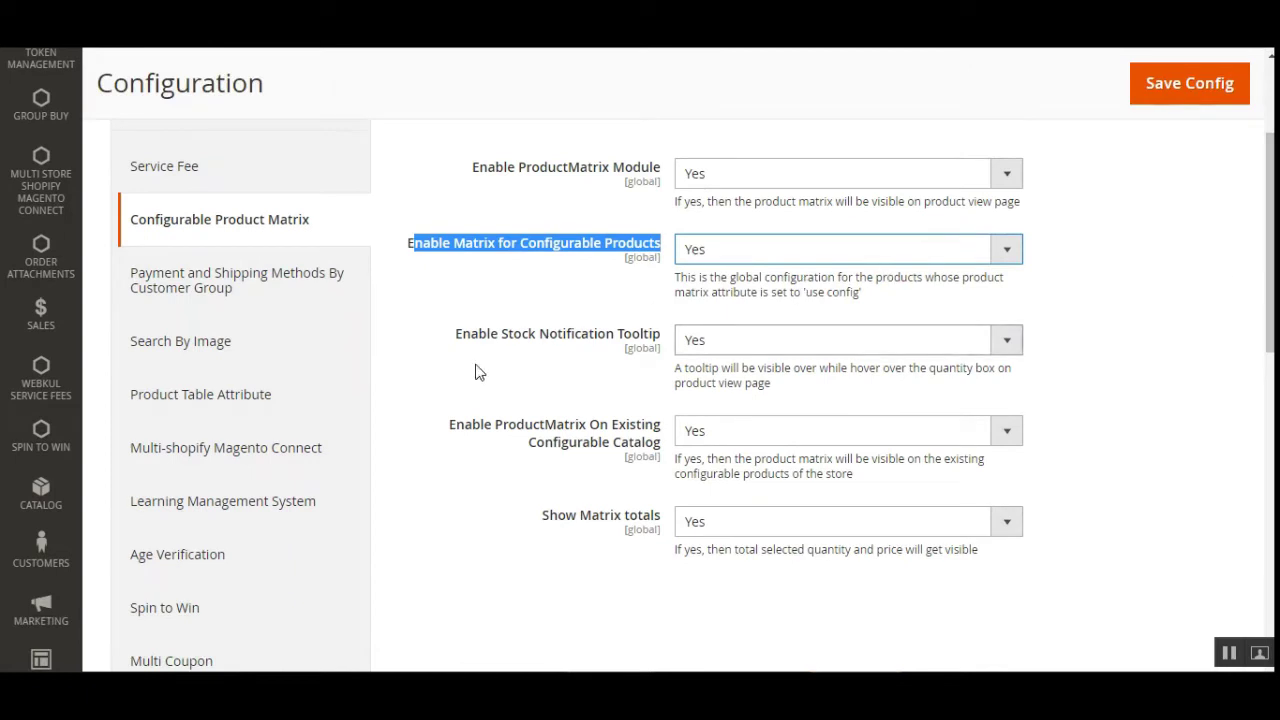
{"action": "left_click_drag", "start_coordinate": [468, 335], "coordinate": [565, 340]}
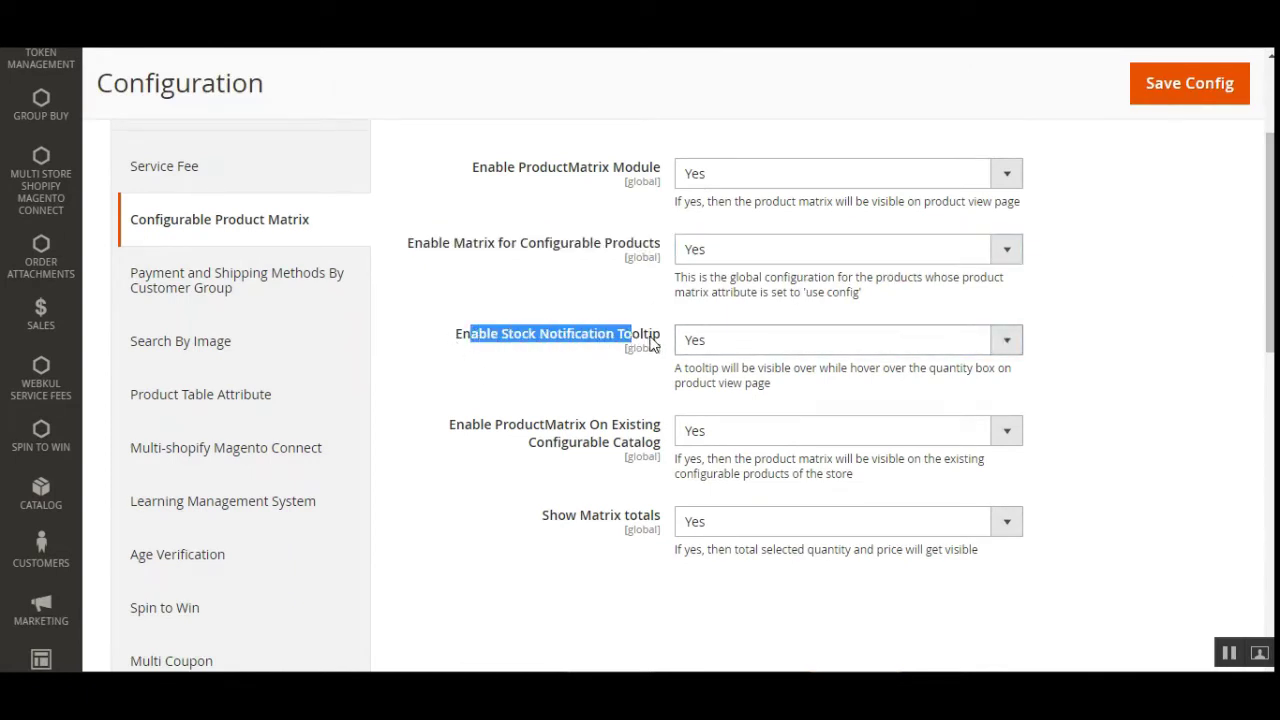
{"action": "left_click", "coordinate": [744, 349]}
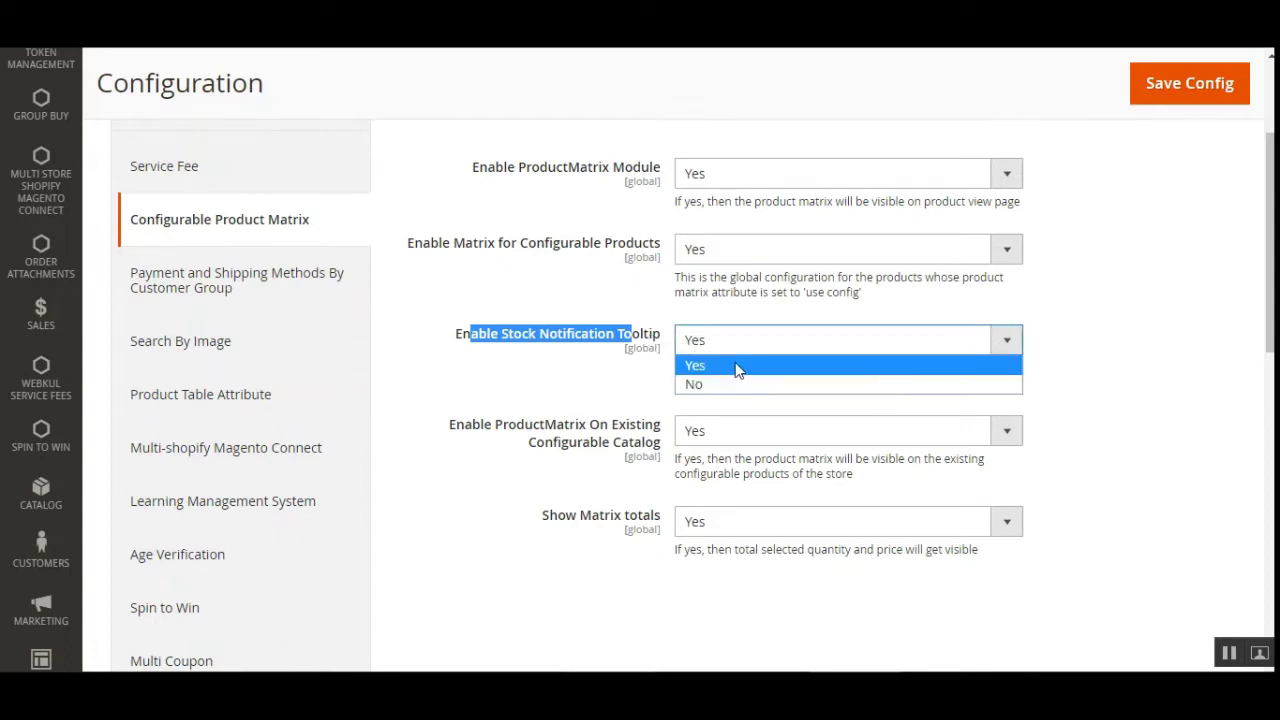
{"action": "left_click", "coordinate": [737, 366]}
{"action": "left_click", "coordinate": [733, 345]}
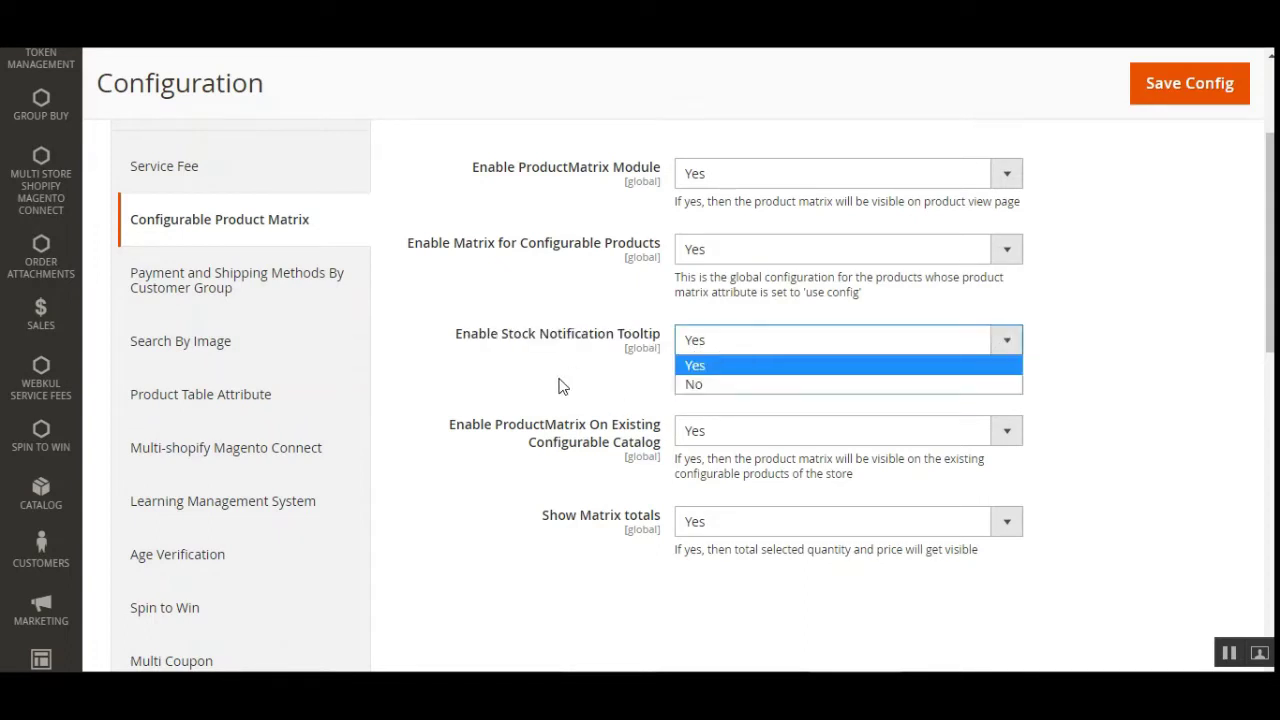
{"action": "left_click", "coordinate": [565, 383]}
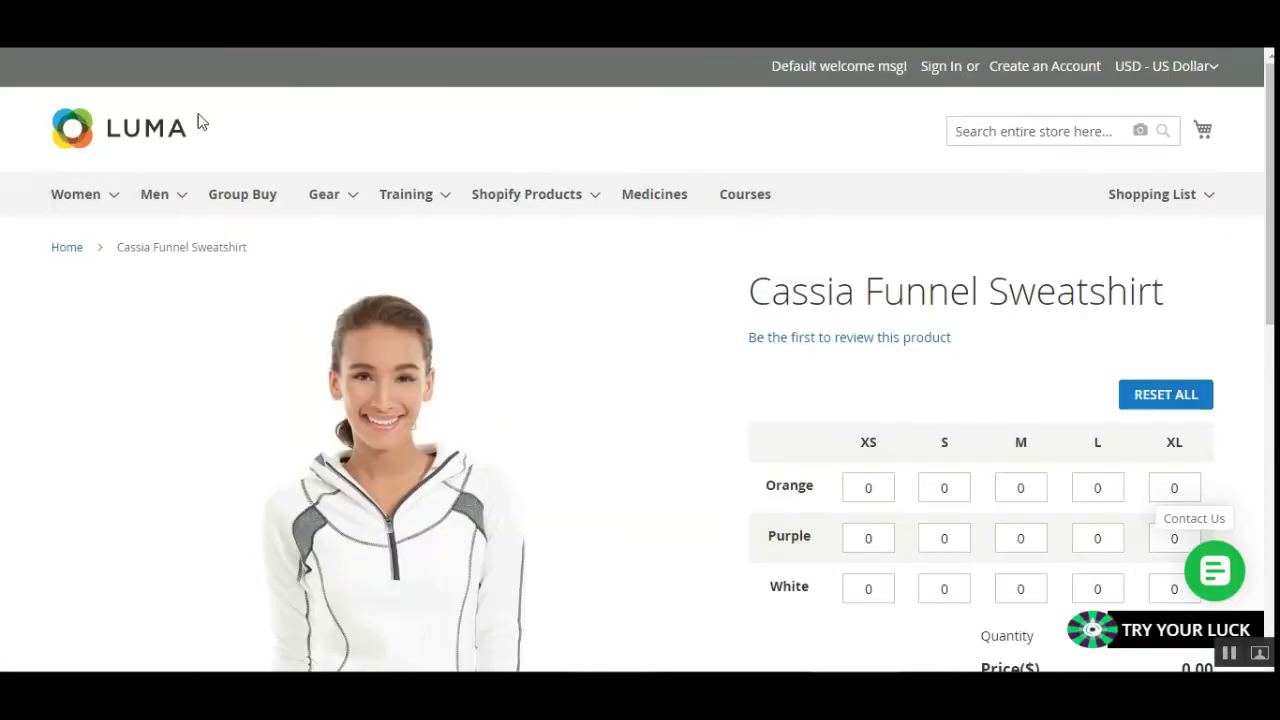
Step: Inspect the quantity matrix on the Cassia Funnel Sweatshirt storefront page, then recheck the Enable Stock Notification Tooltip choices in the configuration
{"action": "left_click_drag", "start_coordinate": [1270, 172], "coordinate": [1160, 262]}
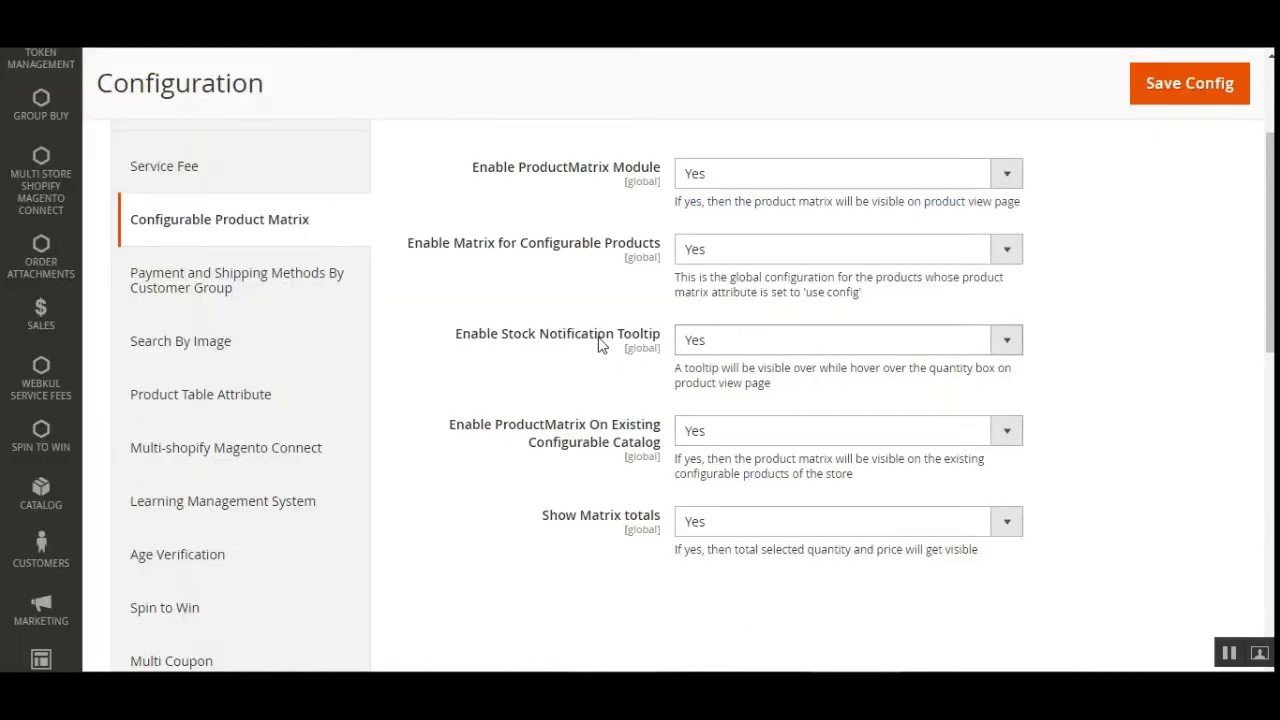
{"action": "left_click", "coordinate": [826, 350]}
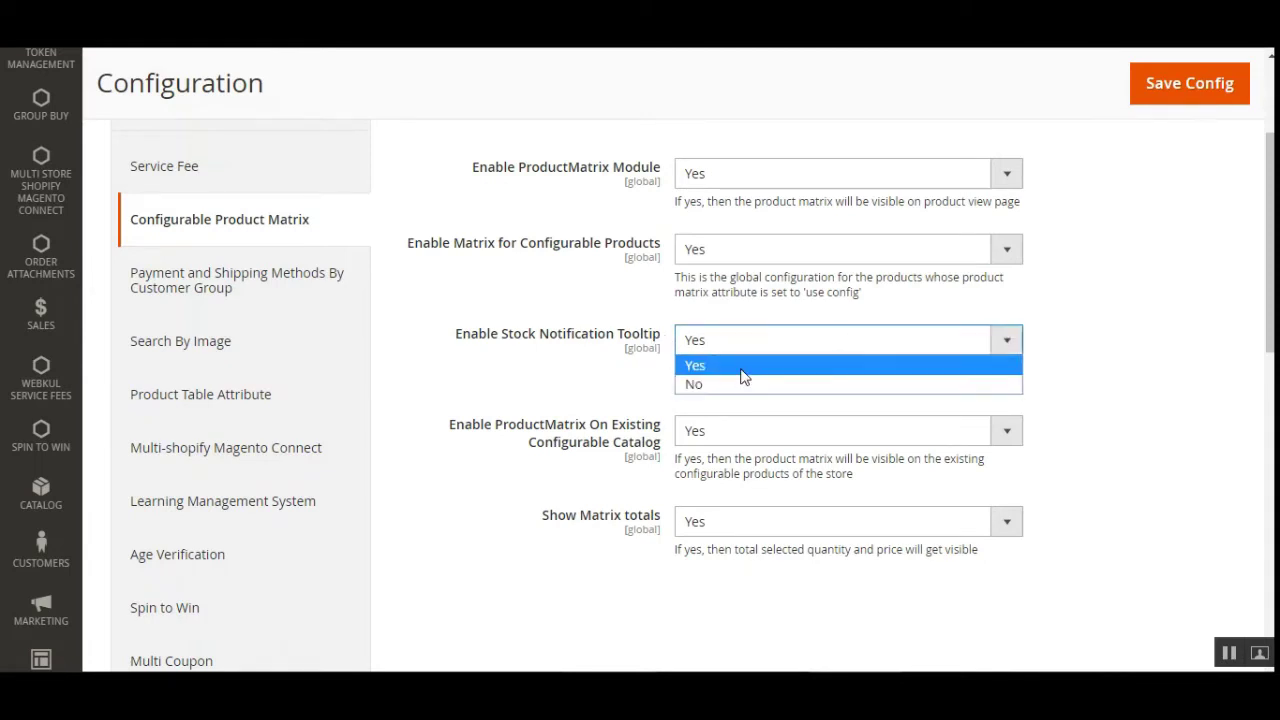
{"action": "left_click", "coordinate": [557, 377]}
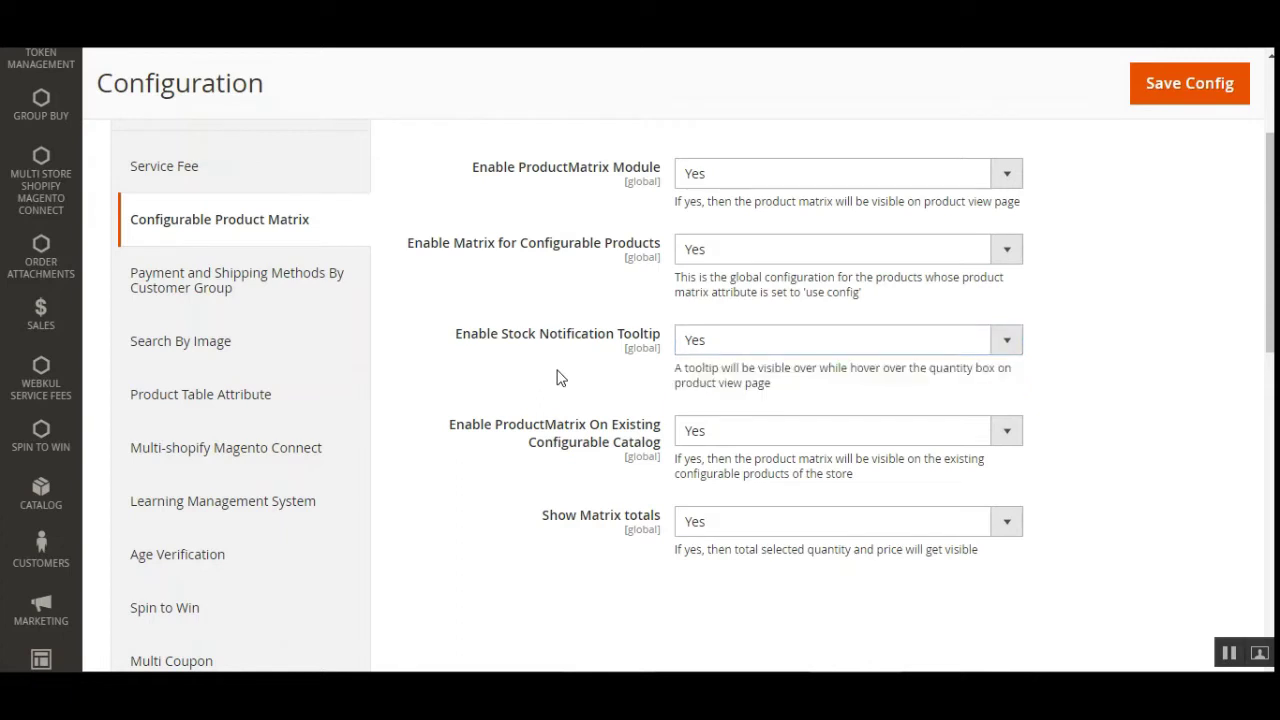
Step: Review the Enable ProductMatrix On Existing Configurable Catalog setting and its available choices
{"action": "left_click_drag", "start_coordinate": [467, 428], "coordinate": [645, 438]}
{"action": "left_click", "coordinate": [590, 440]}
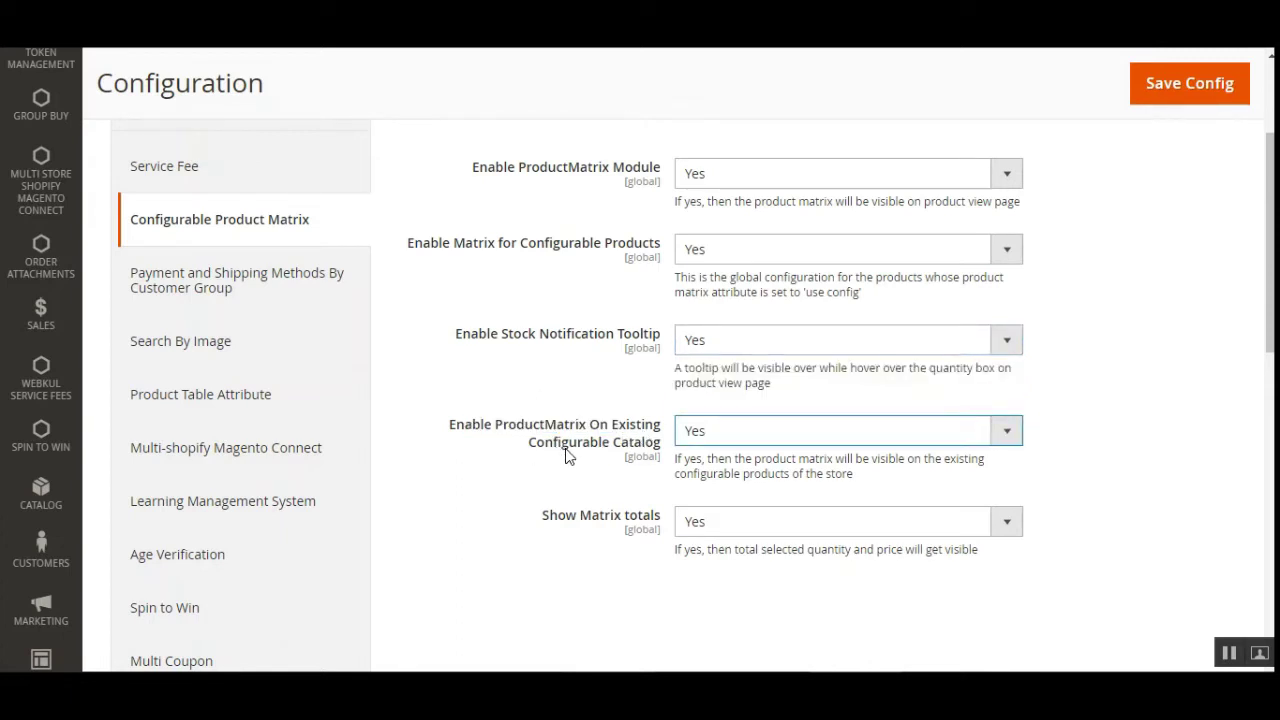
{"action": "left_click", "coordinate": [768, 433]}
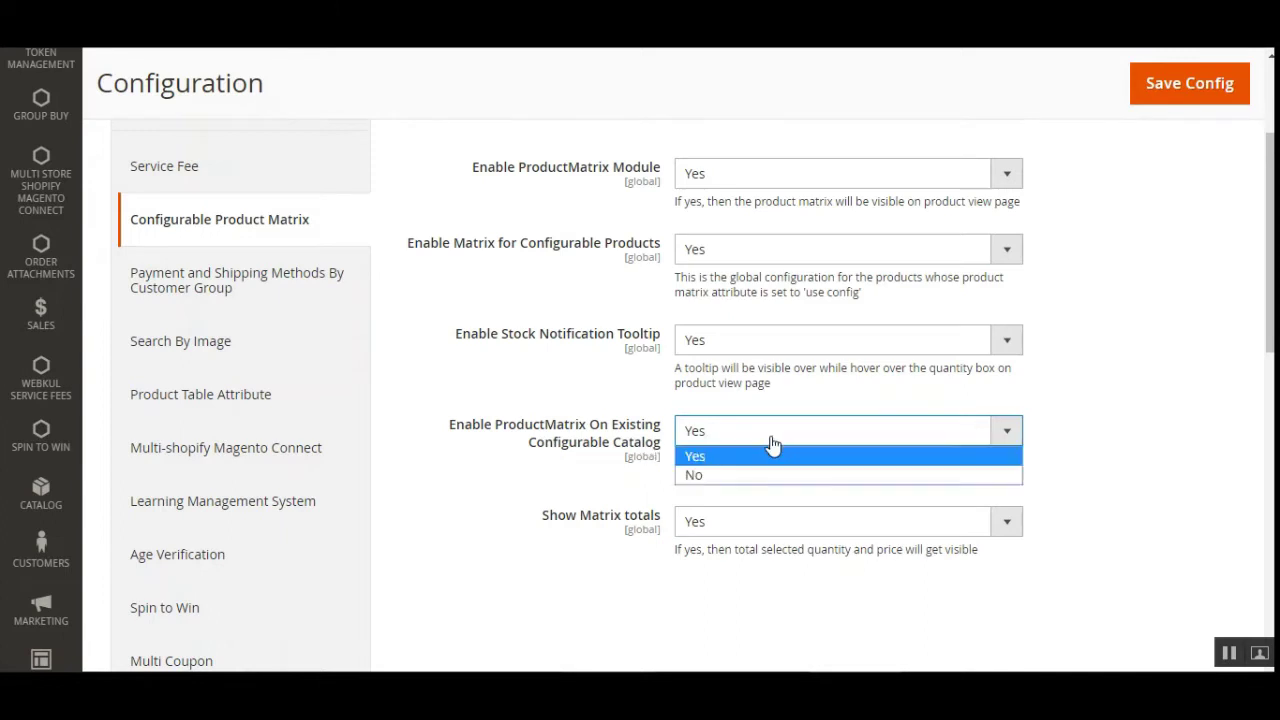
{"action": "left_click", "coordinate": [566, 409]}
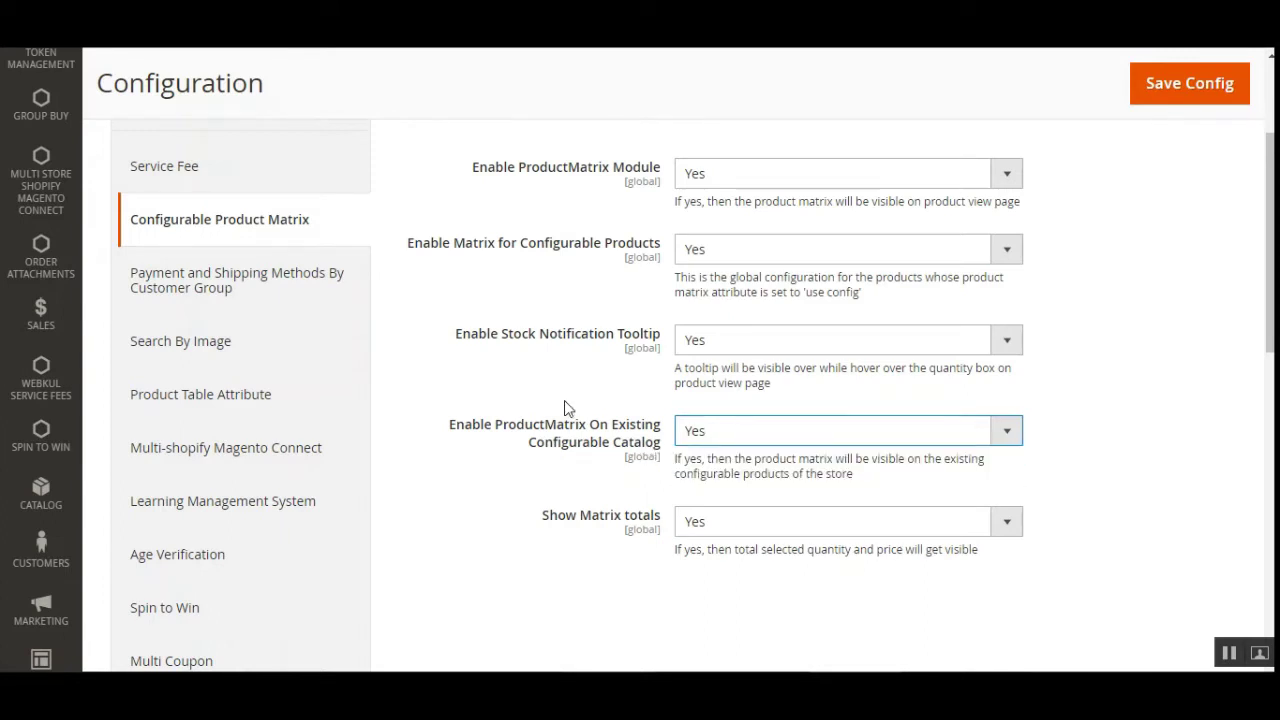
{"action": "double_click", "coordinate": [613, 430]}
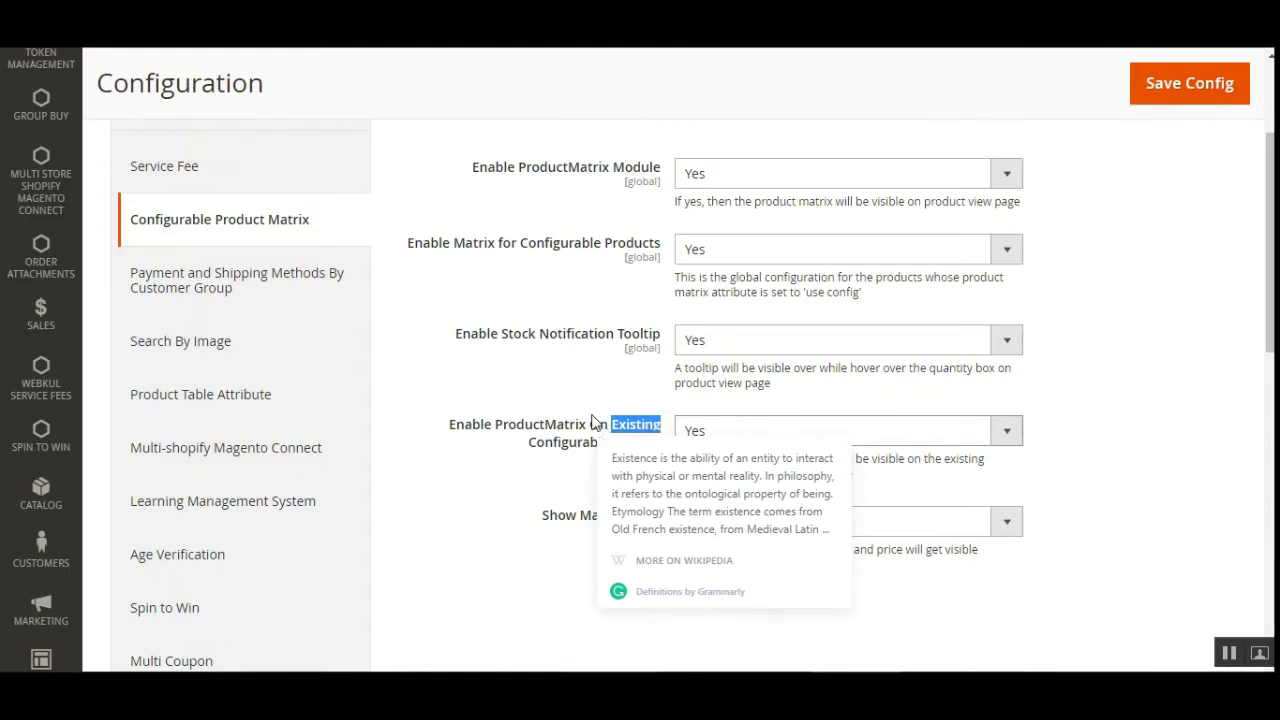
{"action": "left_click", "coordinate": [533, 438]}
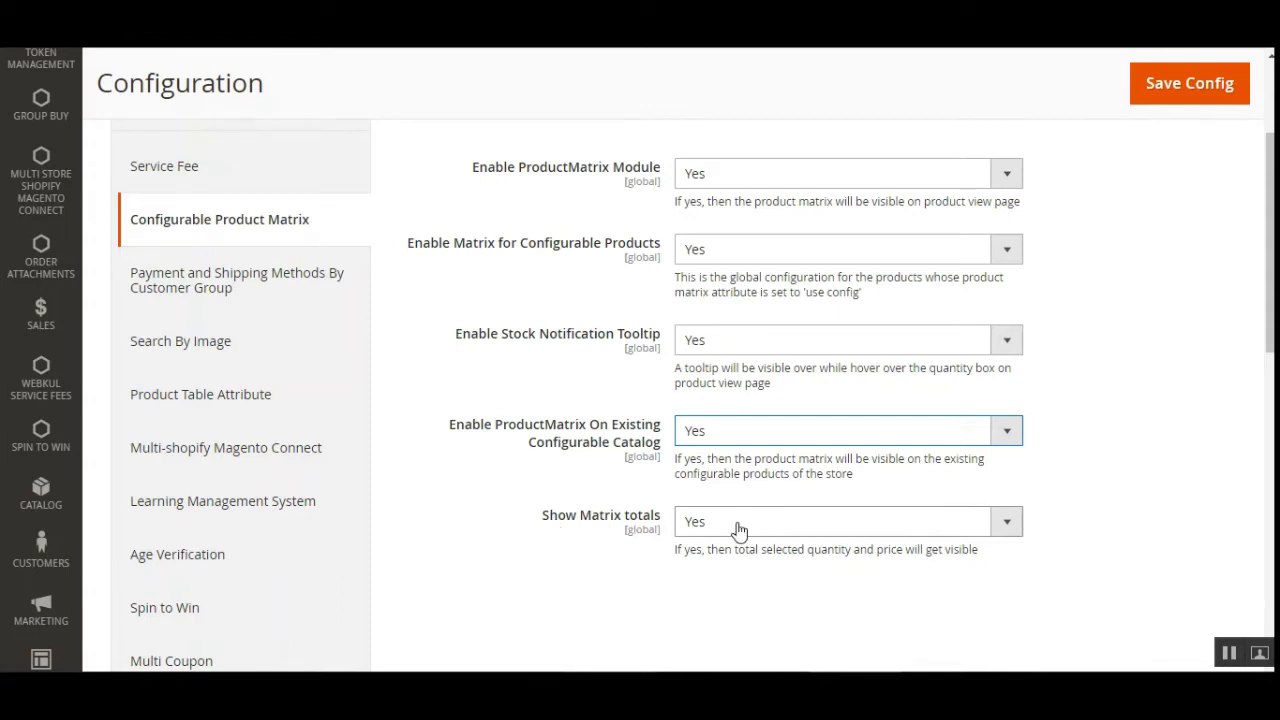
Step: Review the available choices for Show Matrix totals
{"action": "left_click", "coordinate": [774, 529]}
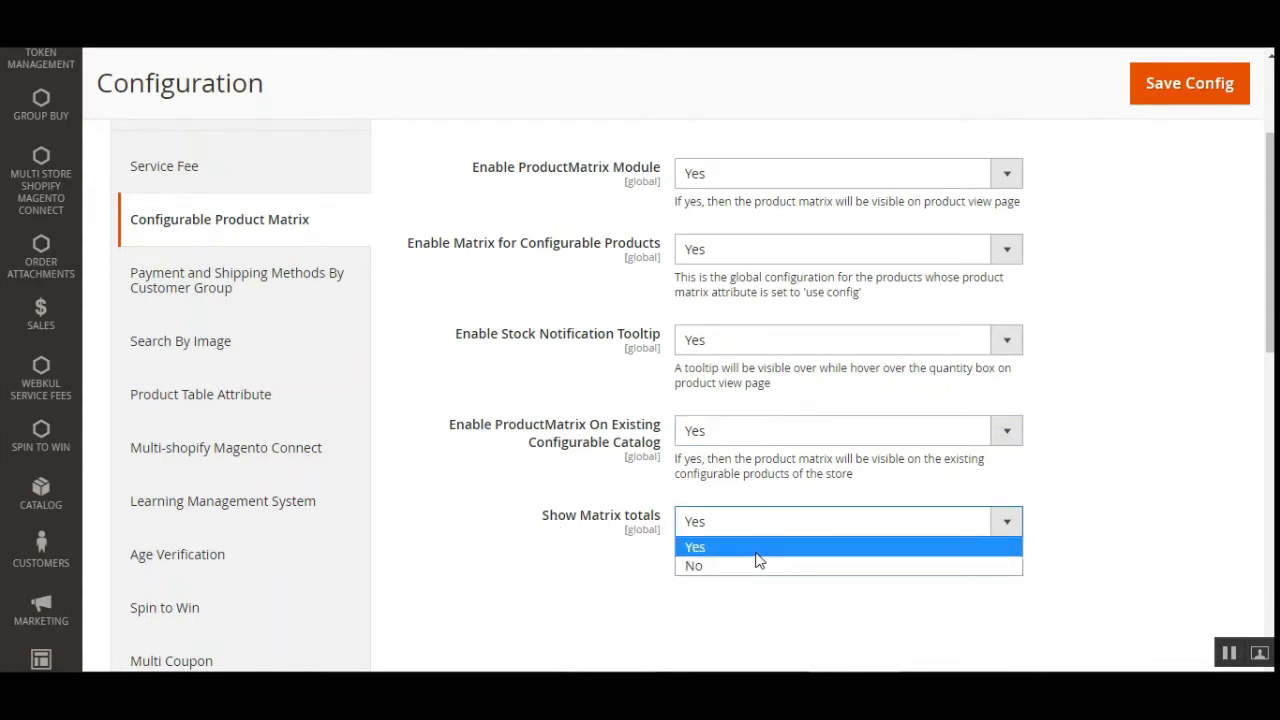
{"action": "left_click", "coordinate": [562, 566]}
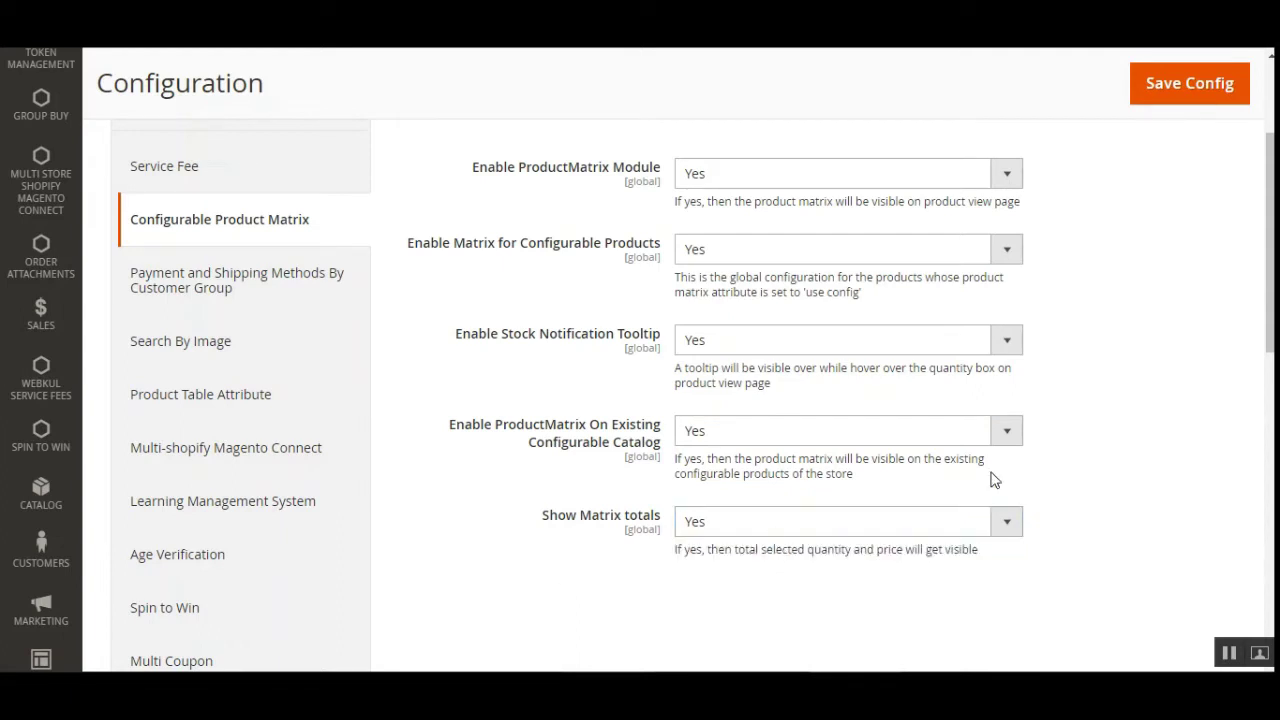
{"action": "left_click", "coordinate": [760, 521]}
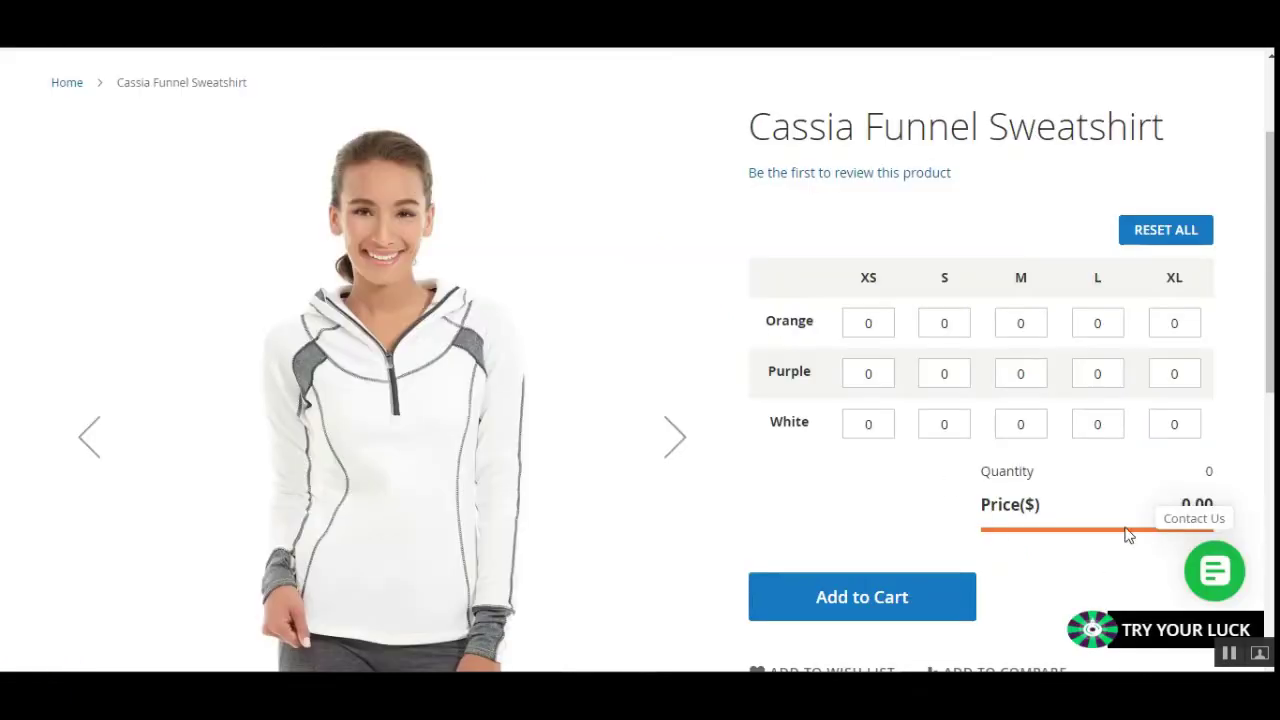
Step: On the Cassia Funnel Sweatshirt storefront page, set the Orange XS quantity in the product matrix to 1
{"action": "left_click", "coordinate": [855, 320]}
{"action": "key", "text": "End"}
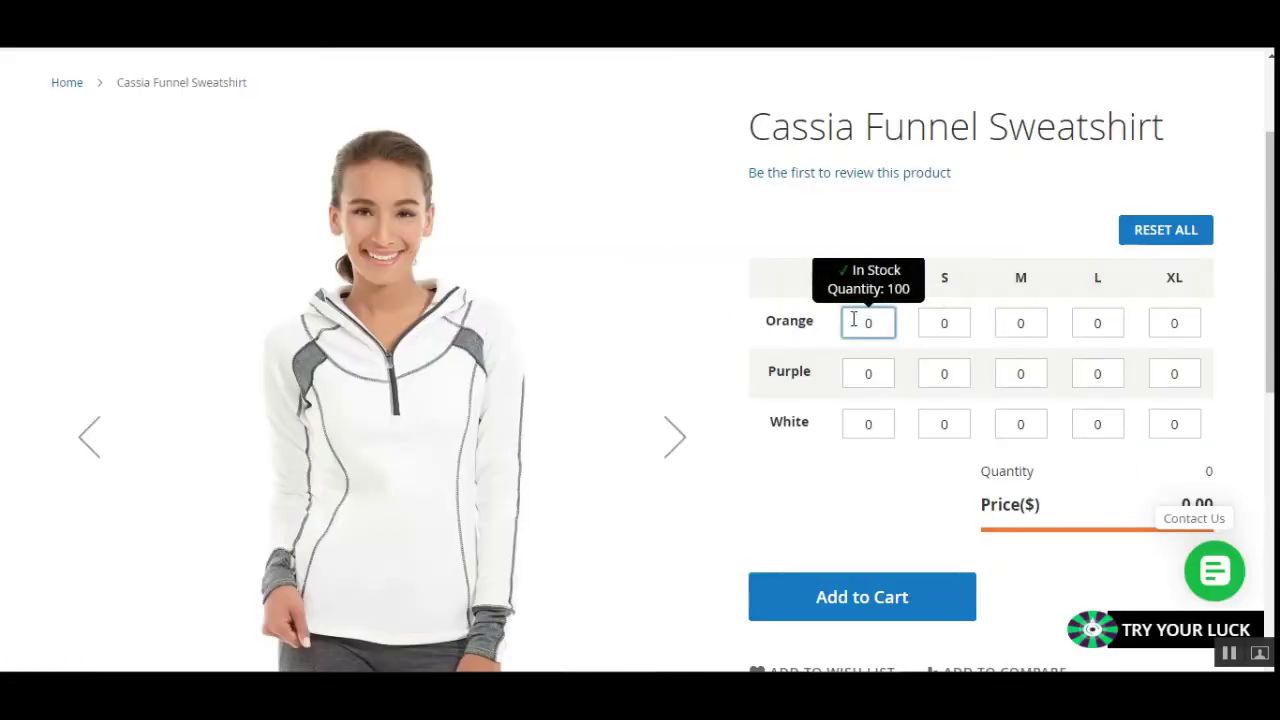
{"action": "key", "text": "BackSpace"}
{"action": "type", "text": "1"}
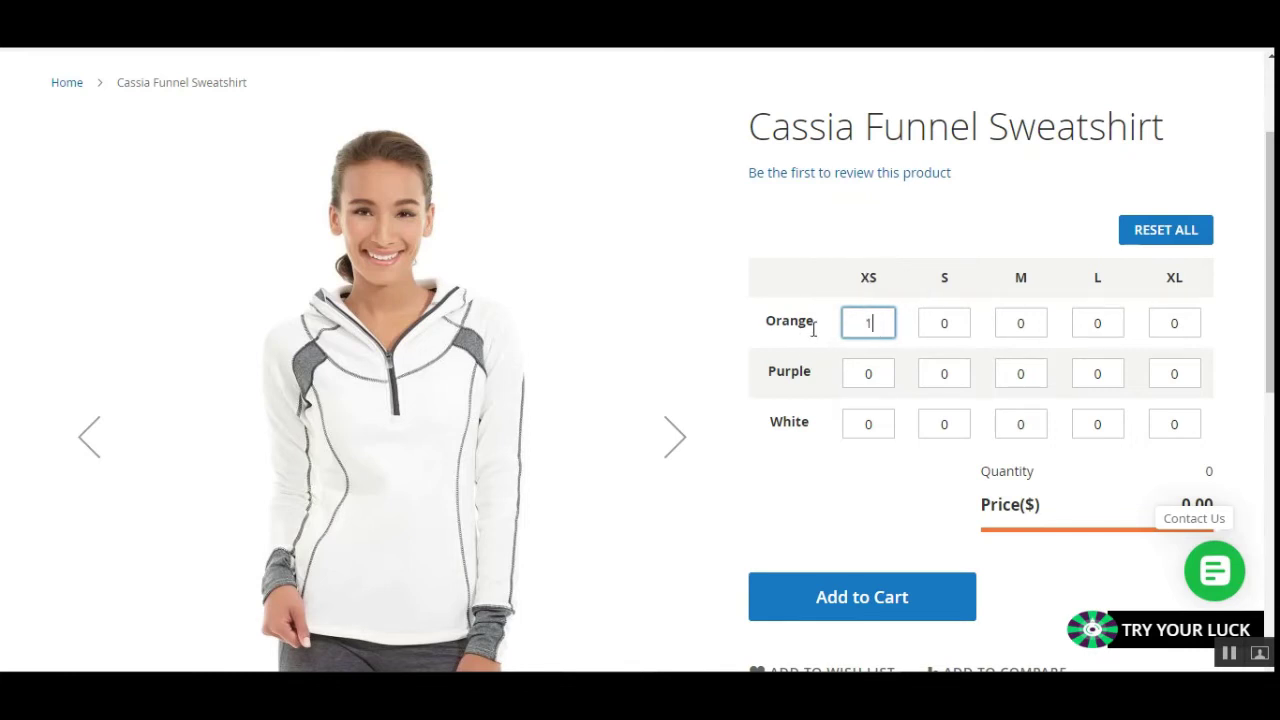
Step: Commit the Orange XS quantity in the product matrix and examine the total quantity and price below it
{"action": "left_click", "coordinate": [914, 515]}
{"action": "scroll", "coordinate": [1100, 460], "scroll_direction": "down", "scroll_amount": 1}
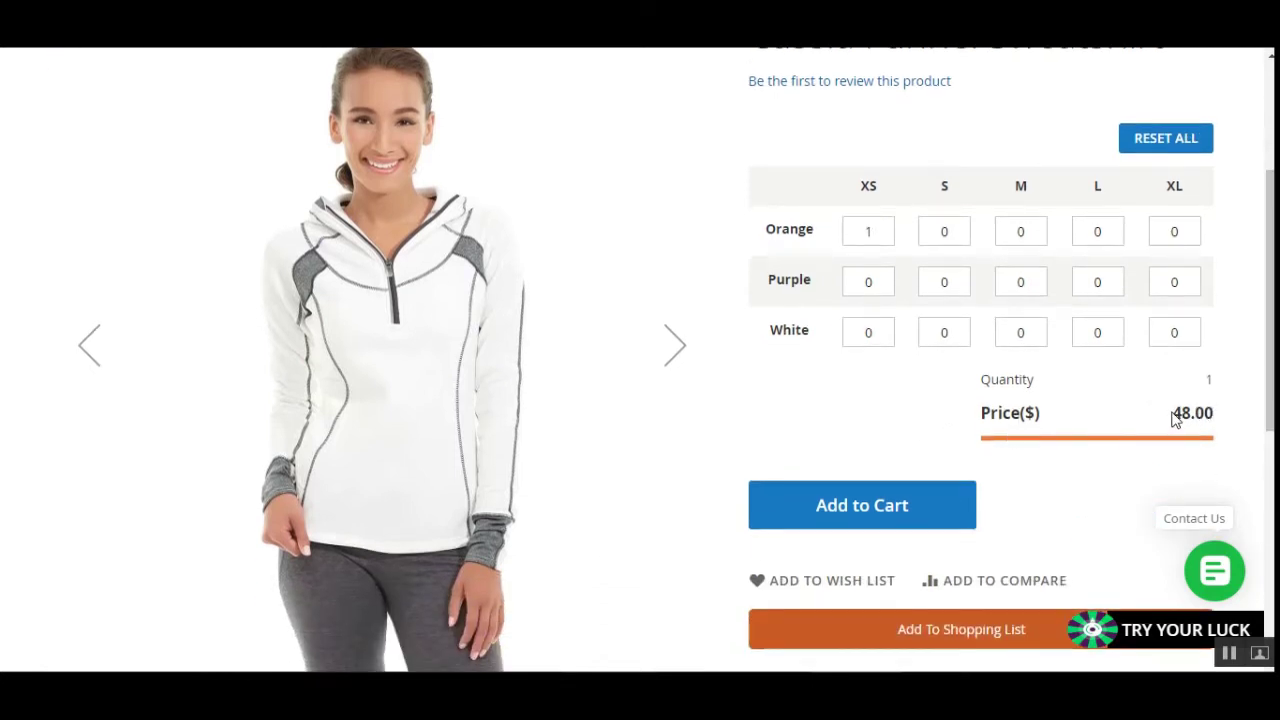
{"action": "mouse_move", "coordinate": [1168, 418]}
{"action": "left_mouse_down"}
{"action": "mouse_move", "coordinate": [1220, 414]}
{"action": "mouse_move", "coordinate": [1130, 436]}
{"action": "mouse_move", "coordinate": [1159, 424]}
{"action": "left_mouse_up"}
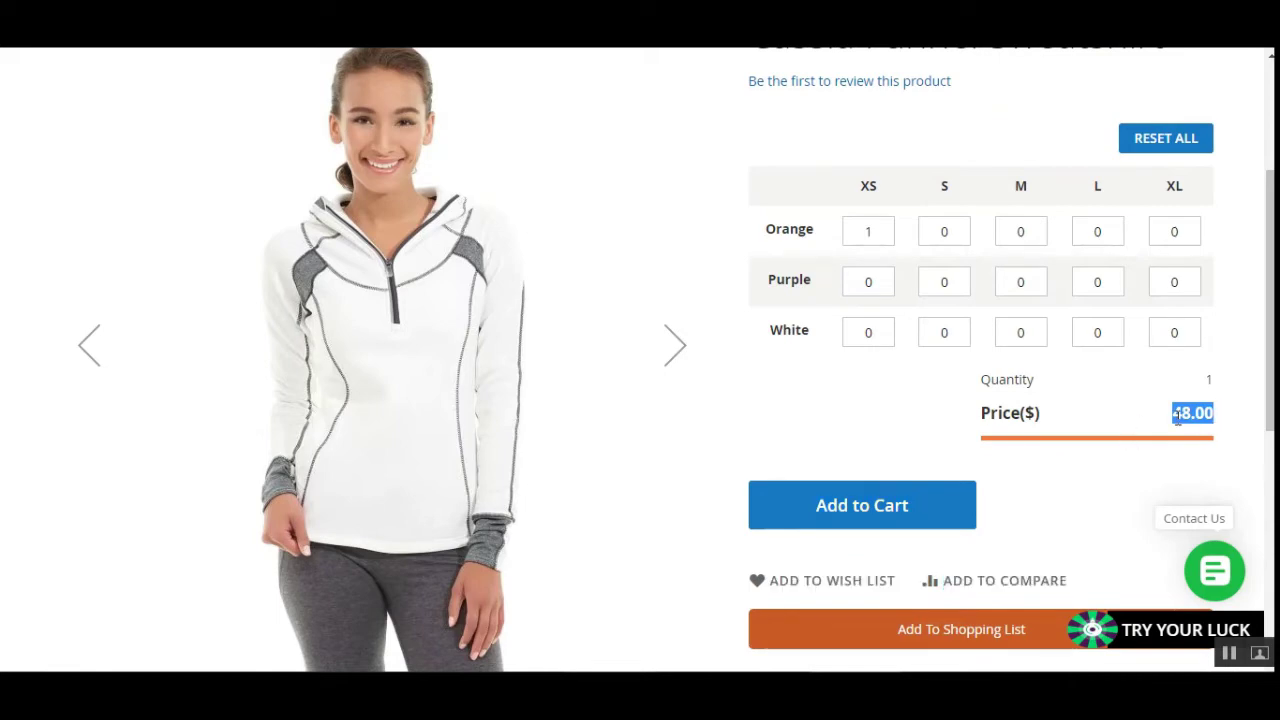
{"action": "left_click", "coordinate": [819, 392]}
{"action": "scroll", "coordinate": [819, 392], "scroll_direction": "up", "scroll_amount": 3}
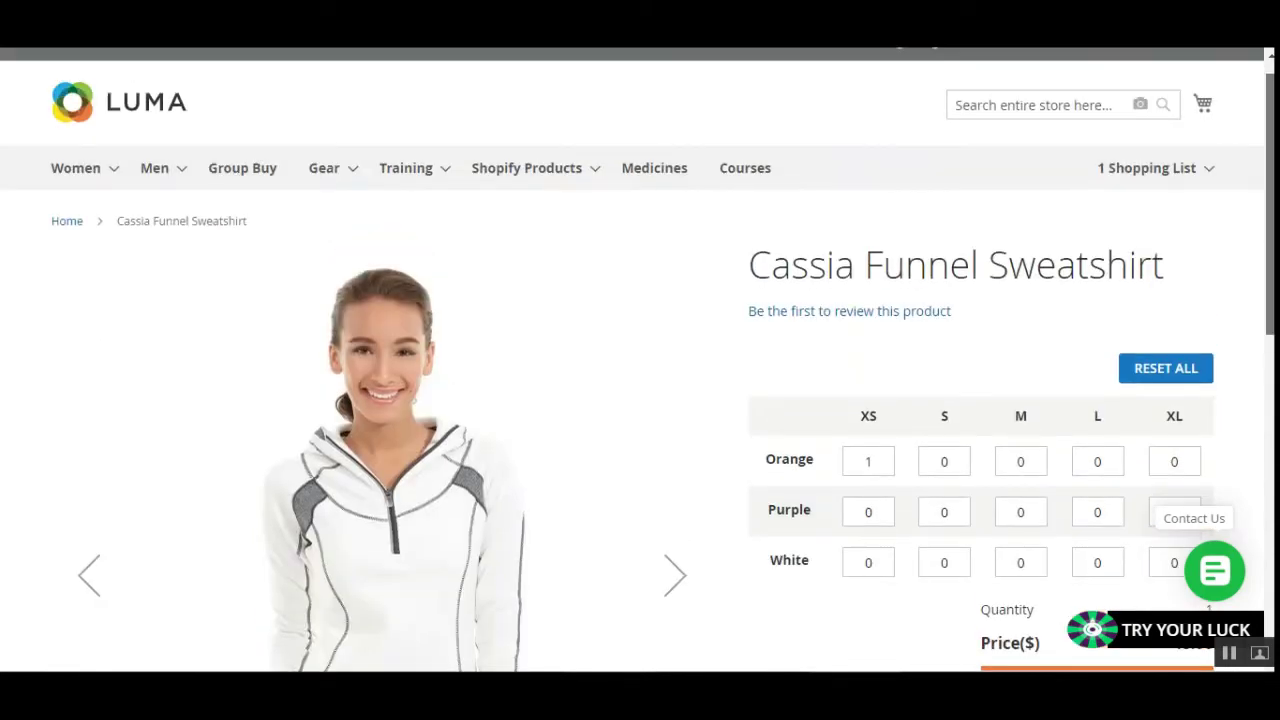
{"action": "scroll", "coordinate": [1263, 262], "scroll_direction": "down", "scroll_amount": 5}
{"action": "scroll", "coordinate": [1263, 262], "scroll_direction": "up", "scroll_amount": 4}
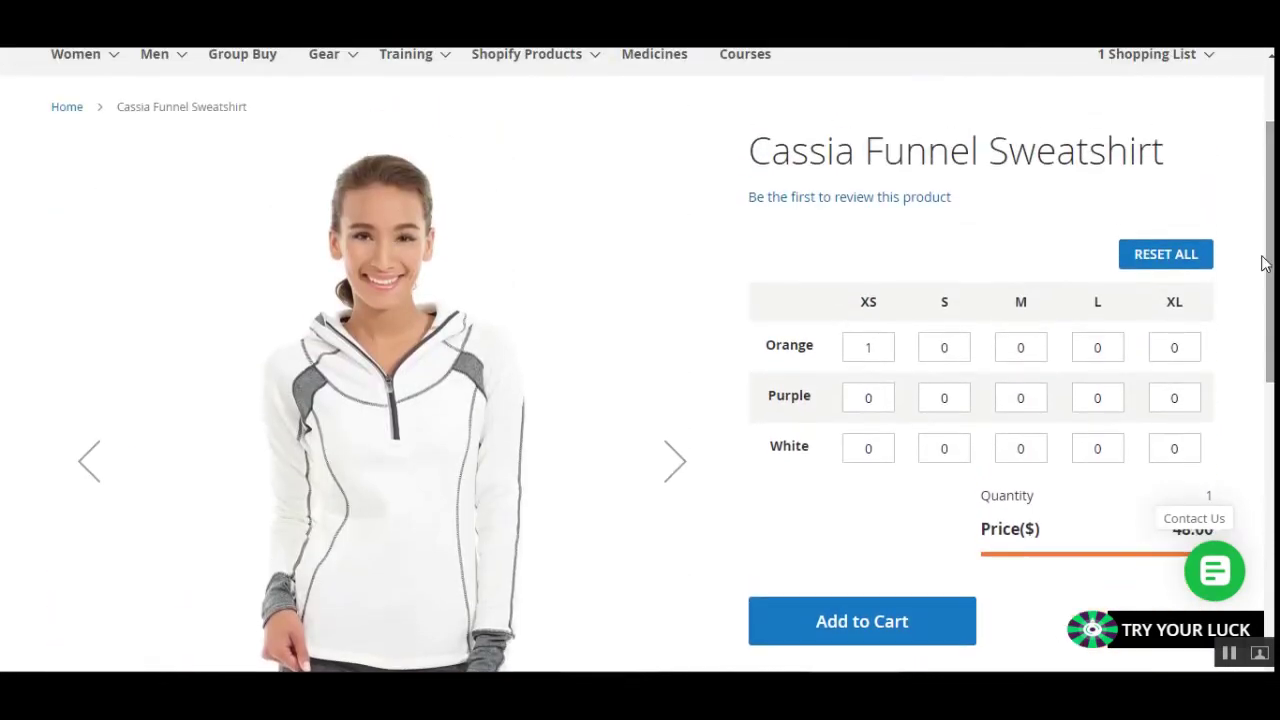
Step: Set the Purple S quantity in the product matrix to 6
{"action": "left_click", "coordinate": [945, 400]}
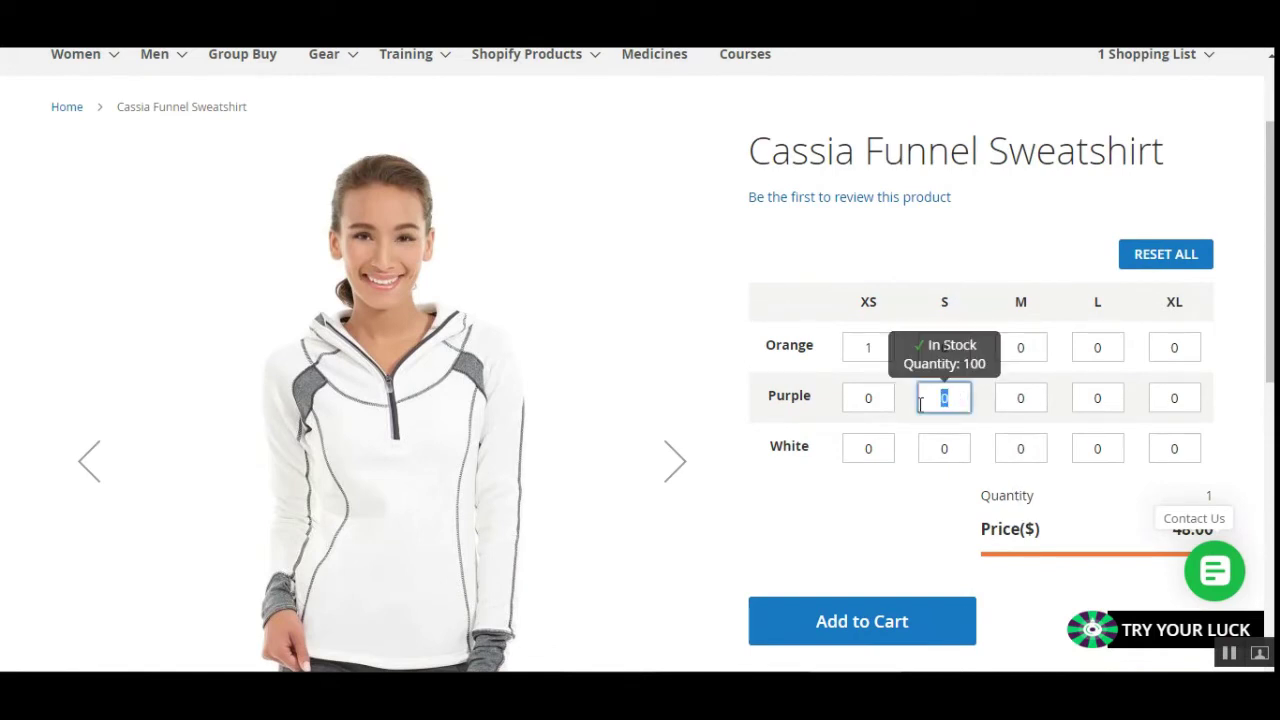
{"action": "type", "text": "6"}
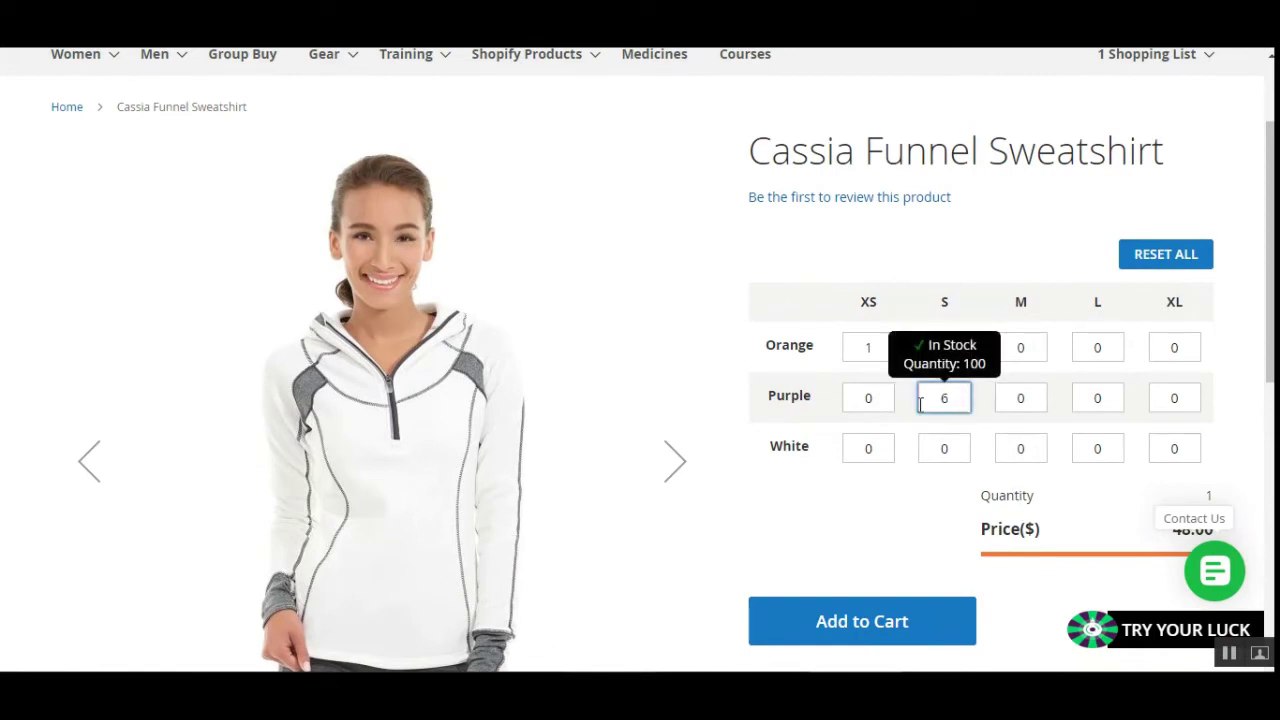
{"action": "left_click", "coordinate": [882, 532]}
{"action": "scroll", "coordinate": [960, 480], "scroll_direction": "down", "scroll_amount": 1}
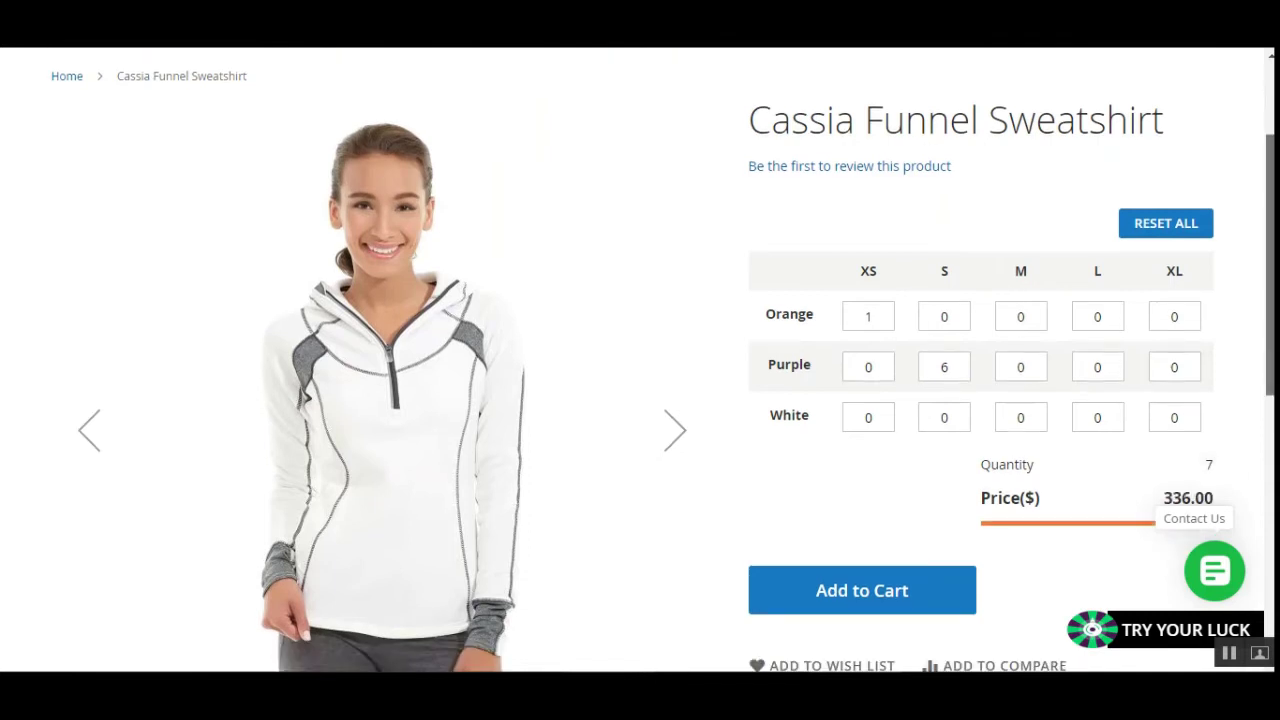
Step: Examine the combined quantity and price totals for the Orange XS and Purple S selections
{"action": "scroll", "coordinate": [1168, 408], "scroll_direction": "down", "scroll_amount": 1}
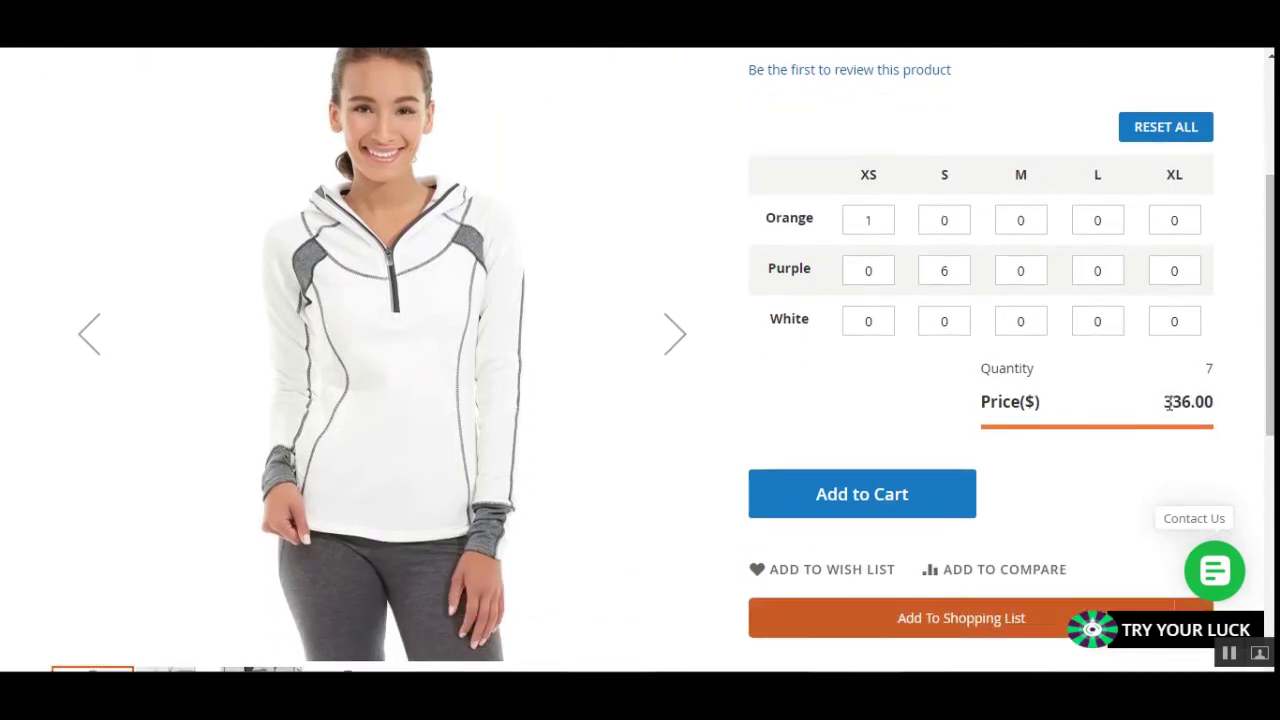
{"action": "left_click_drag", "start_coordinate": [1167, 402], "coordinate": [1208, 394]}
{"action": "left_click", "coordinate": [1206, 367]}
{"action": "triple_click", "coordinate": [1206, 368]}
{"action": "left_click", "coordinate": [1157, 388]}
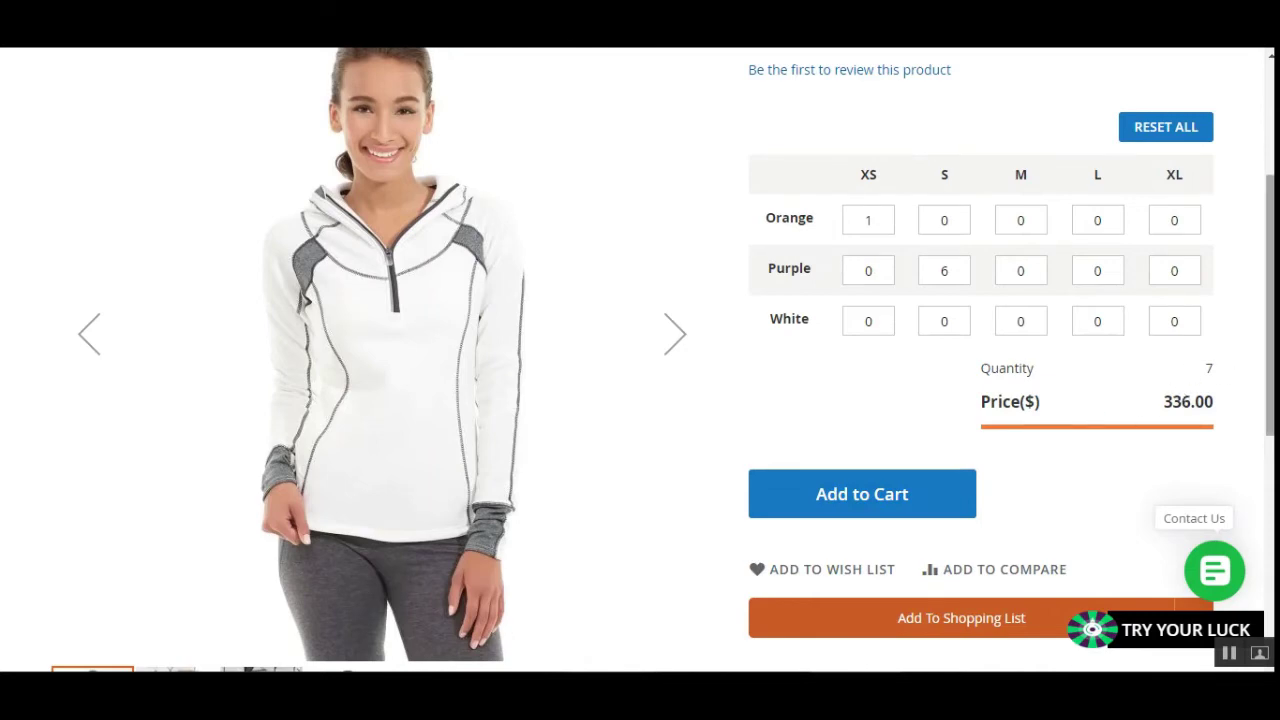
Step: Return to the Configurable Product Matrix configuration and recheck the Show Matrix totals setting
{"action": "scroll", "coordinate": [640, 360], "scroll_direction": "up", "scroll_amount": 2}
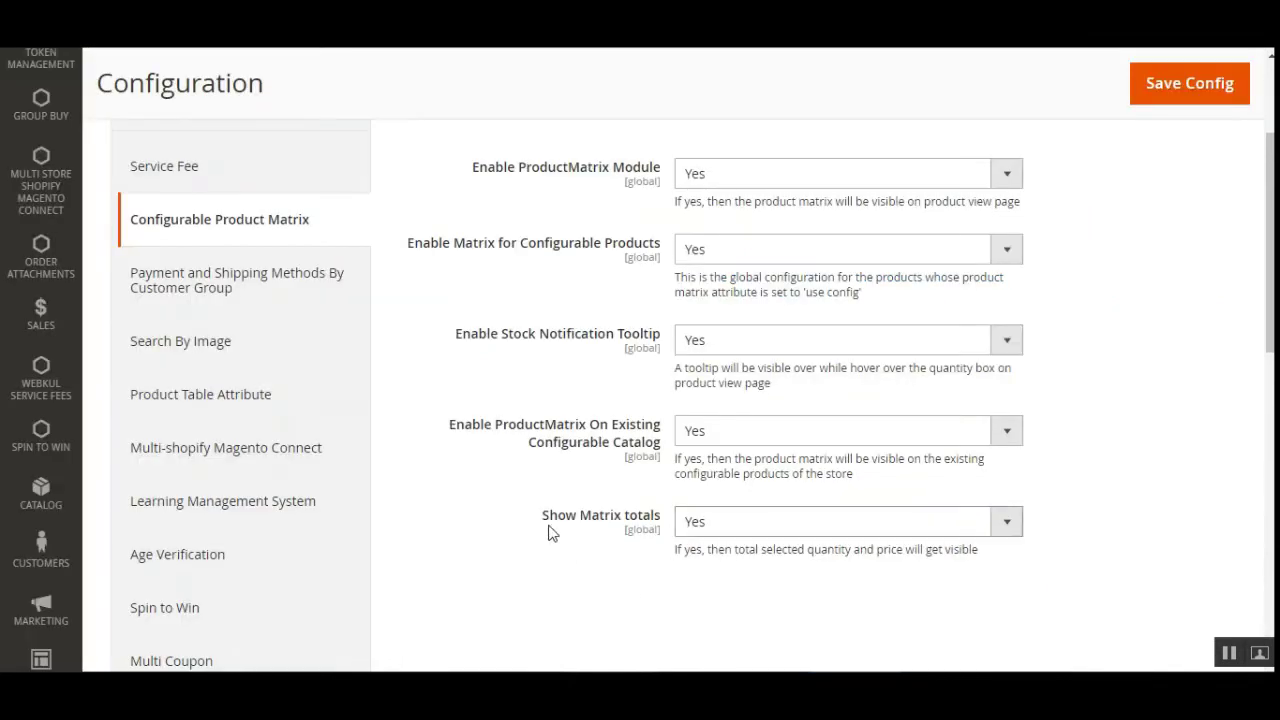
{"action": "left_click_drag", "start_coordinate": [549, 516], "coordinate": [646, 517]}
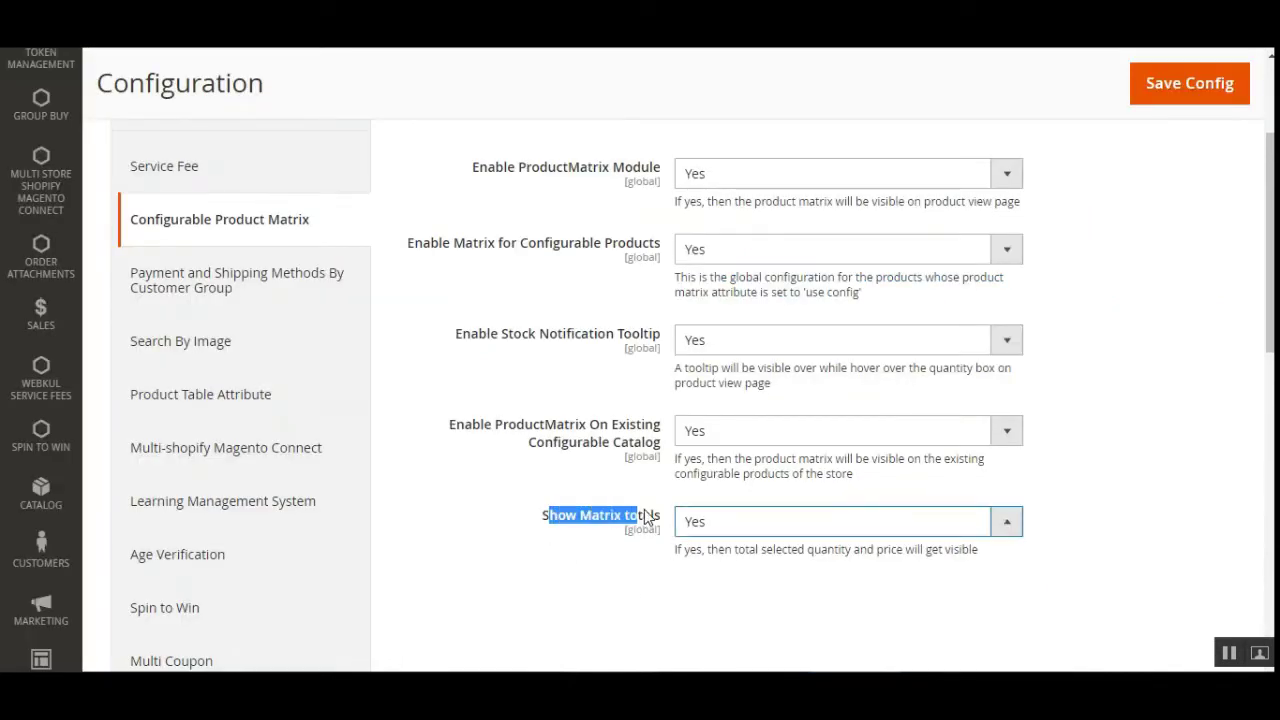
{"action": "left_click", "coordinate": [638, 588]}
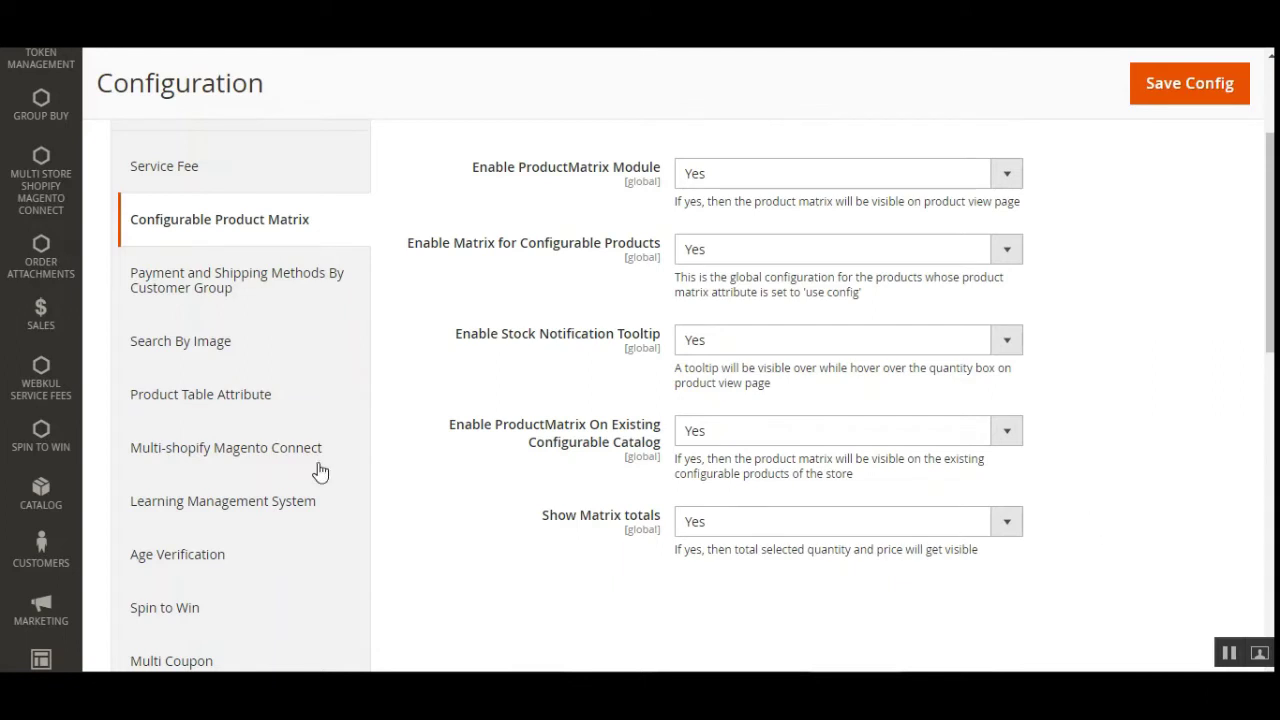
Step: Open the Products grid of the catalog in the Magento admin
{"action": "left_click", "coordinate": [41, 492]}
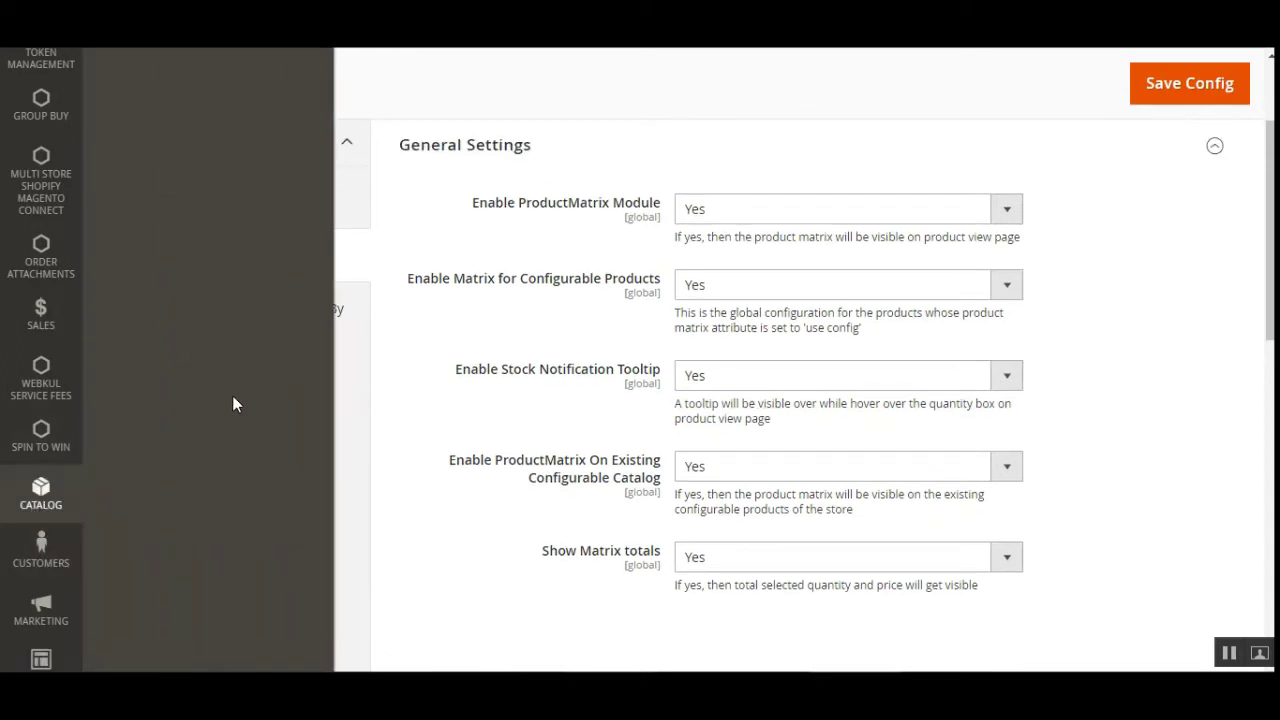
{"action": "scroll", "coordinate": [232, 395], "scroll_direction": "up", "scroll_amount": 1}
{"action": "left_click", "coordinate": [138, 103]}
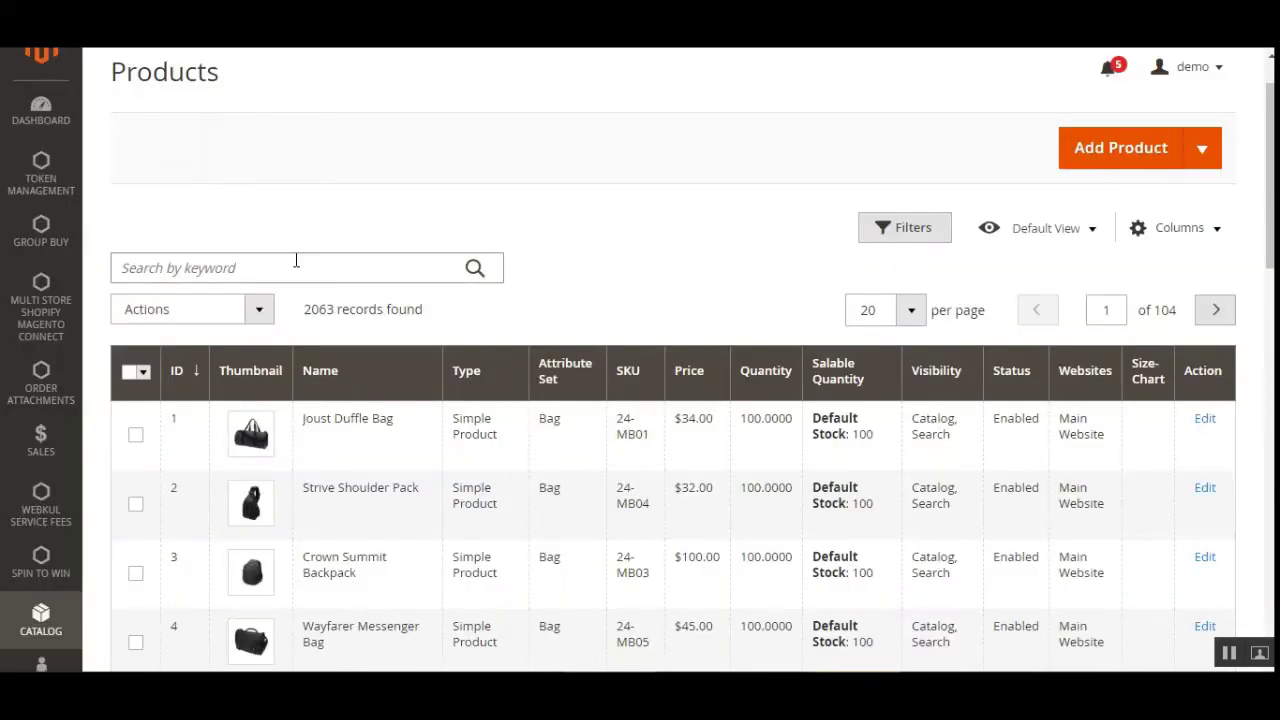
Step: Copy the product name from the storefront page and search the Products grid for Cassia Funnel Sweatshirt
{"action": "left_click", "coordinate": [308, 255]}
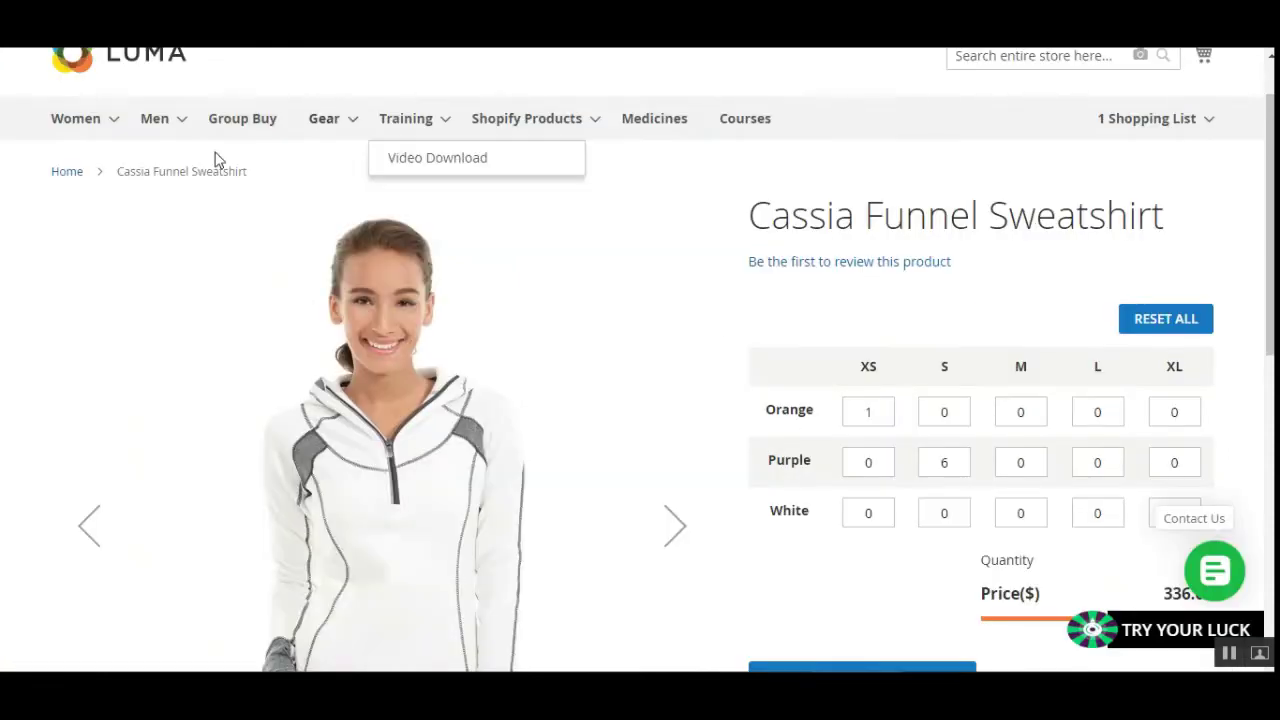
{"action": "left_click_drag", "start_coordinate": [750, 216], "coordinate": [1157, 234]}
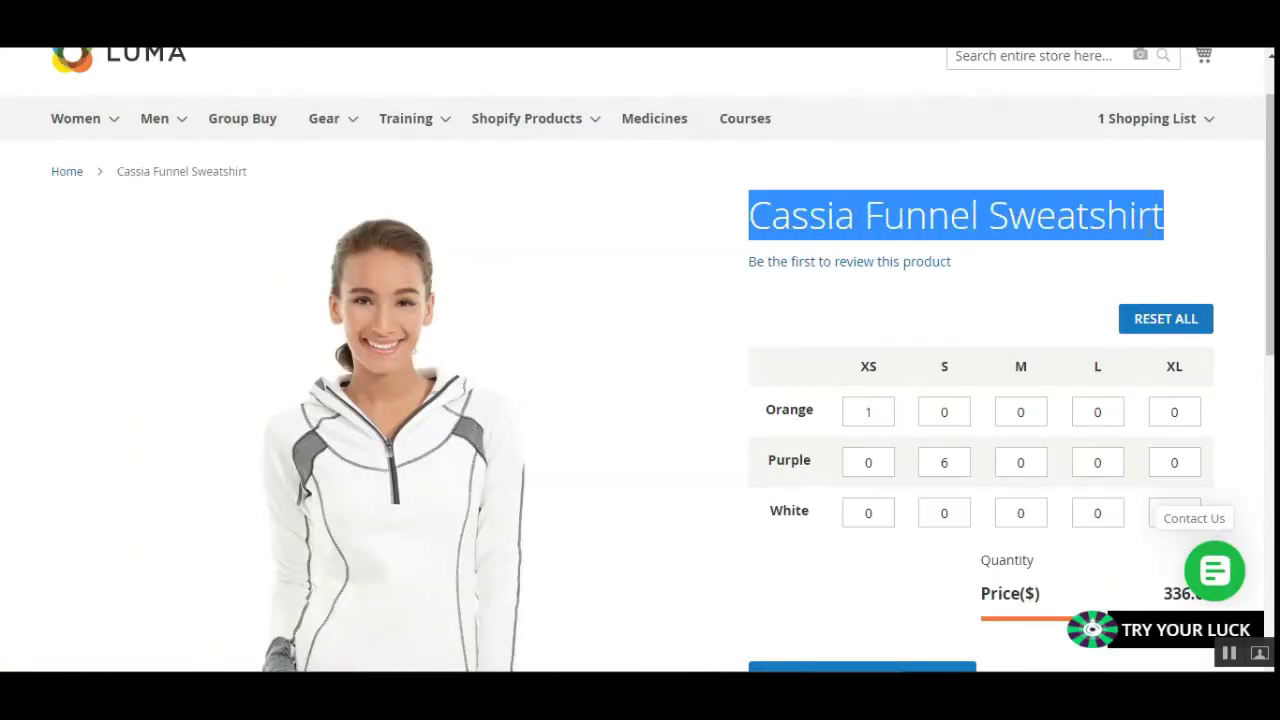
{"action": "right_click", "coordinate": [1160, 230]}
{"action": "left_click", "coordinate": [1108, 245]}
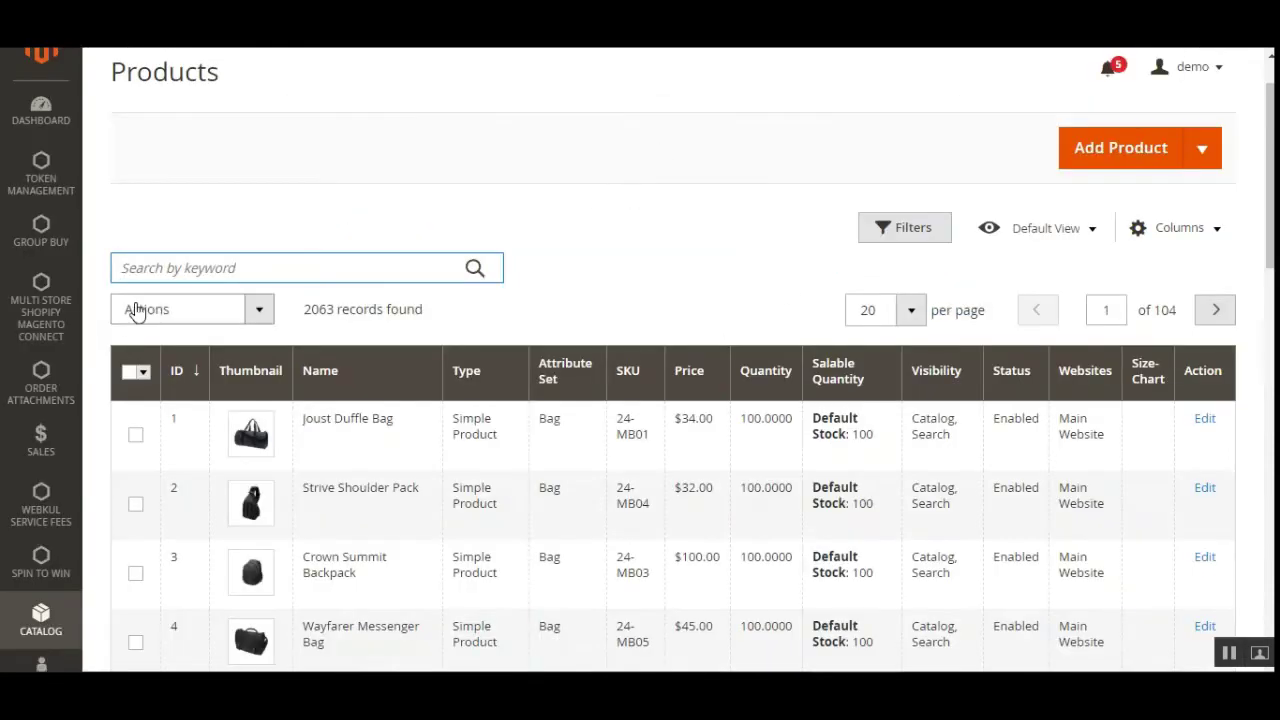
{"action": "right_click", "coordinate": [166, 267]}
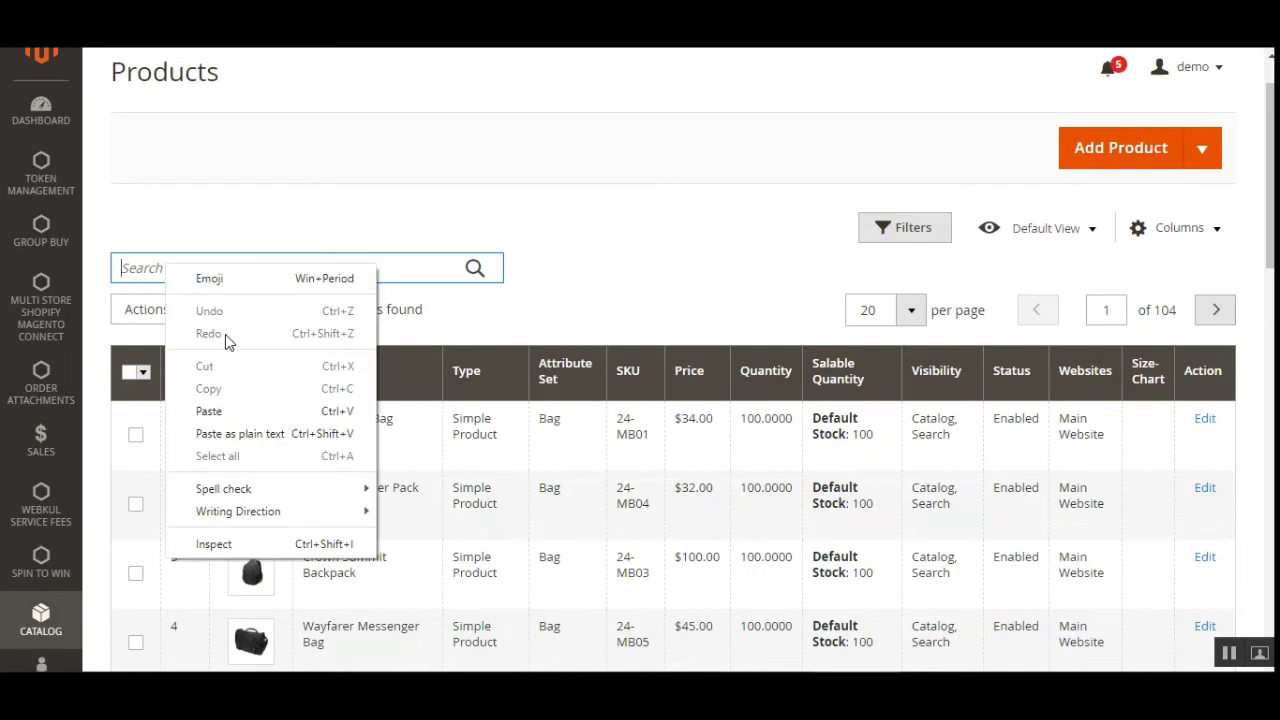
{"action": "left_click", "coordinate": [240, 433]}
{"action": "left_click", "coordinate": [473, 271]}
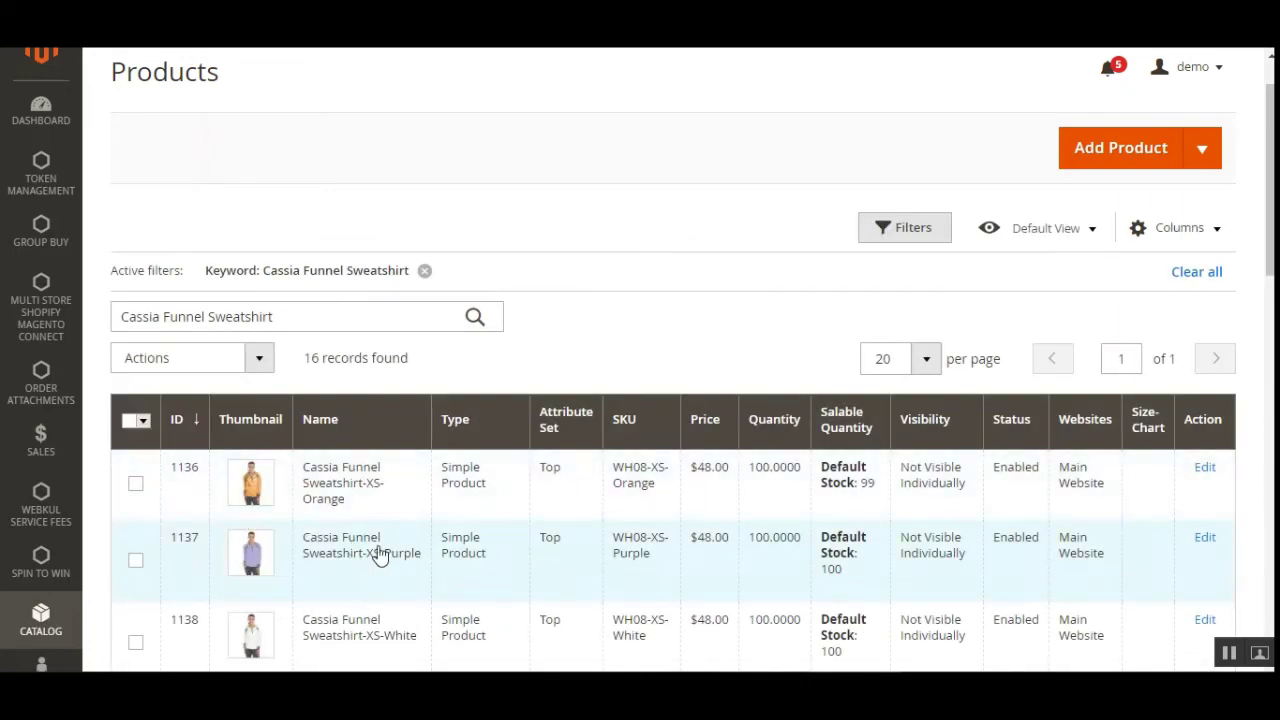
Step: Look through the search results for the configurable Cassia Funnel Sweatshirt with SKU WH08 and open it for editing
{"action": "scroll", "coordinate": [640, 450], "scroll_direction": "down", "scroll_amount": 3}
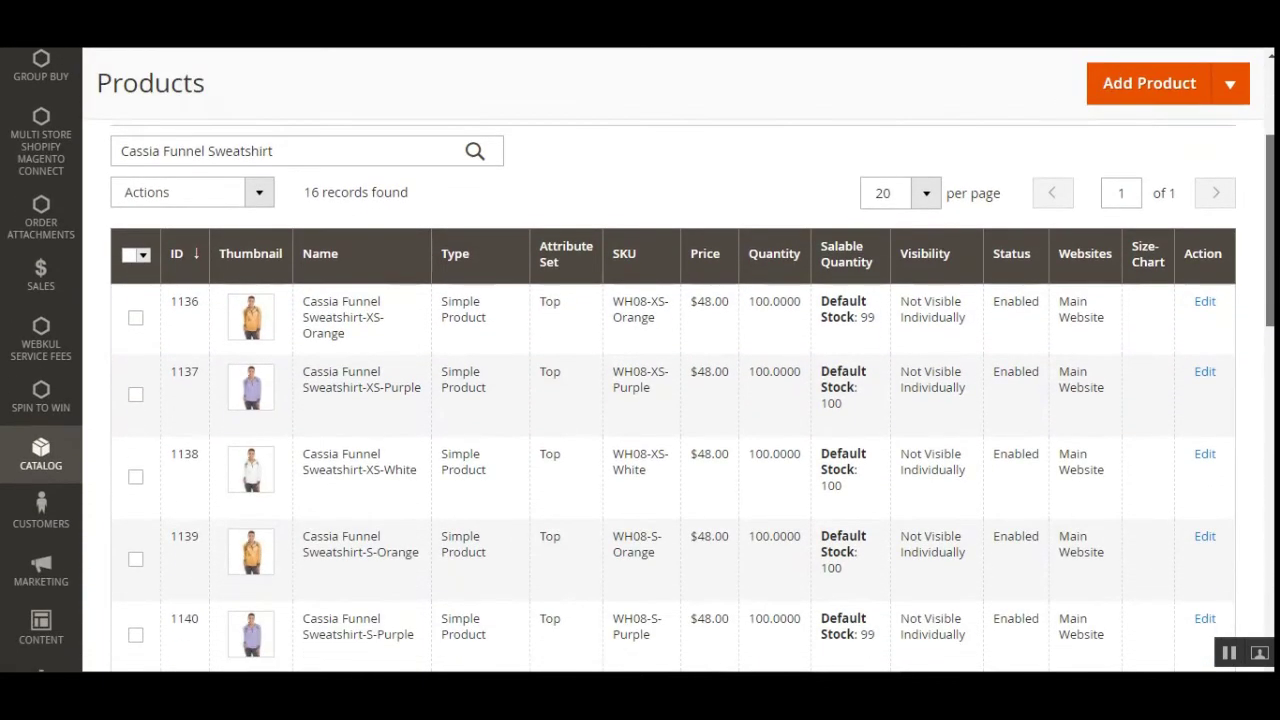
{"action": "scroll", "coordinate": [640, 450], "scroll_direction": "down", "scroll_amount": 3}
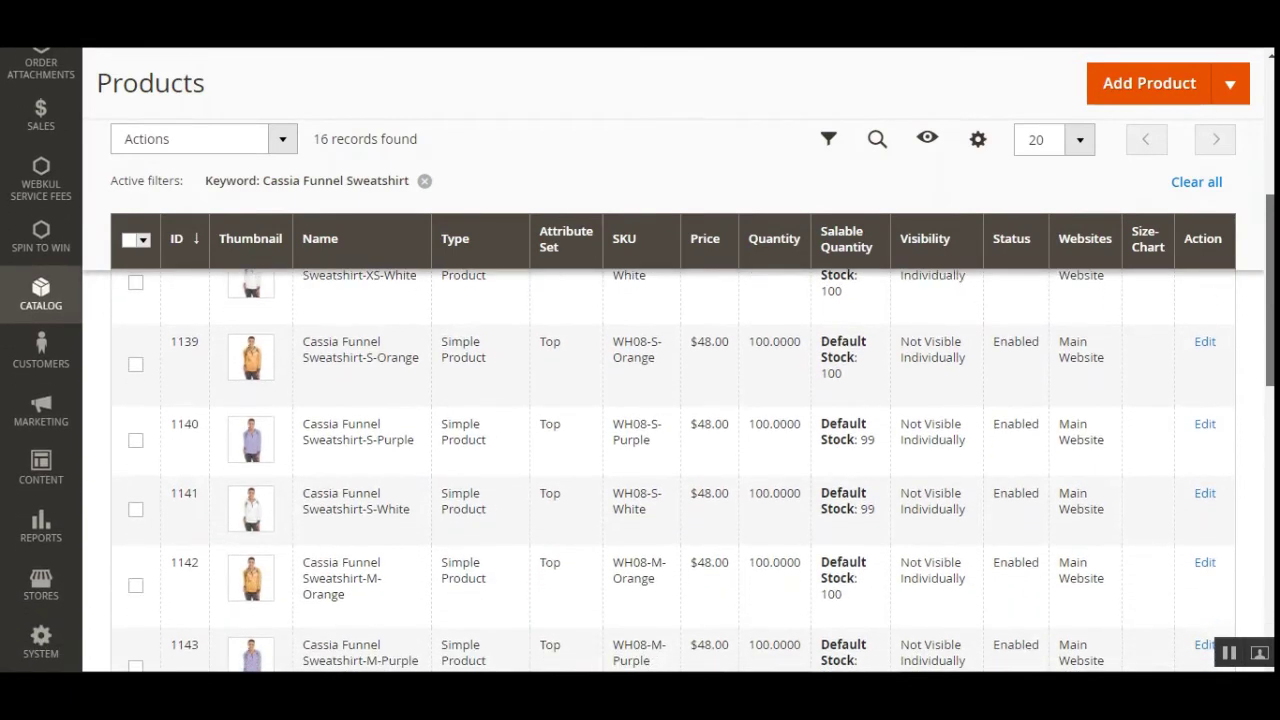
{"action": "scroll", "coordinate": [640, 450], "scroll_direction": "up", "scroll_amount": 4}
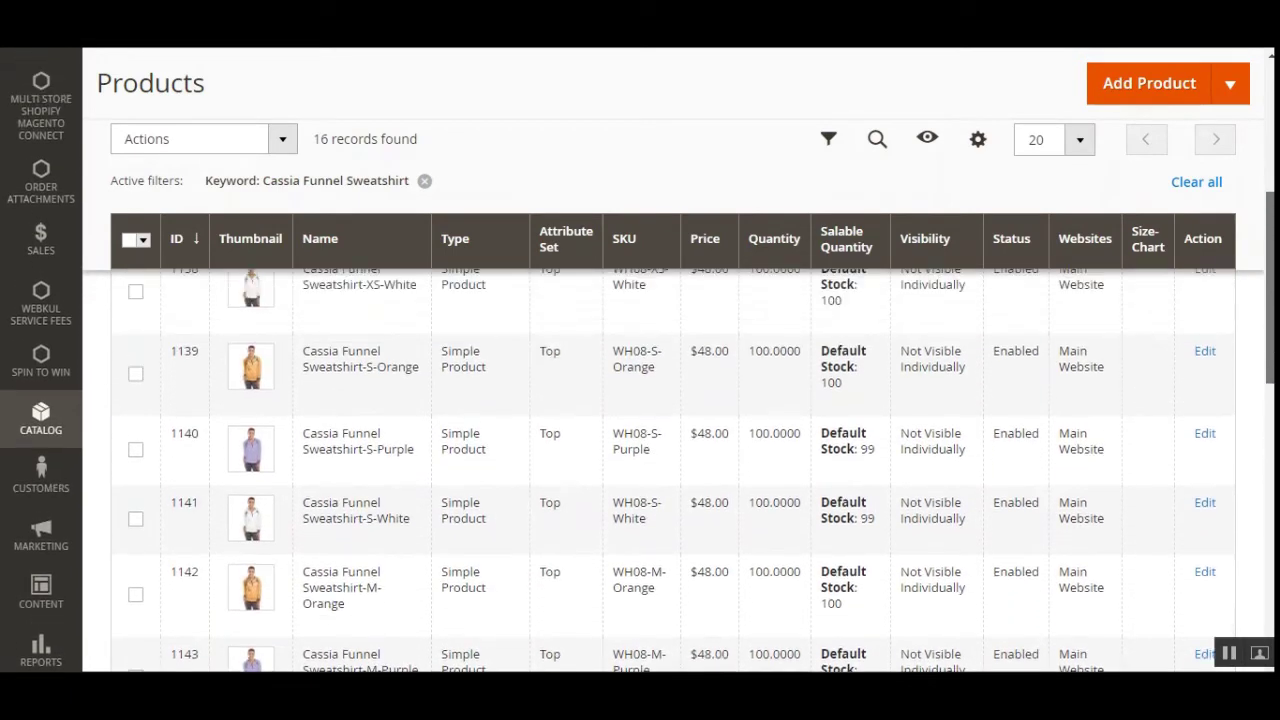
{"action": "scroll", "coordinate": [640, 450], "scroll_direction": "down", "scroll_amount": 1}
{"action": "scroll", "coordinate": [877, 451], "scroll_direction": "down", "scroll_amount": 1}
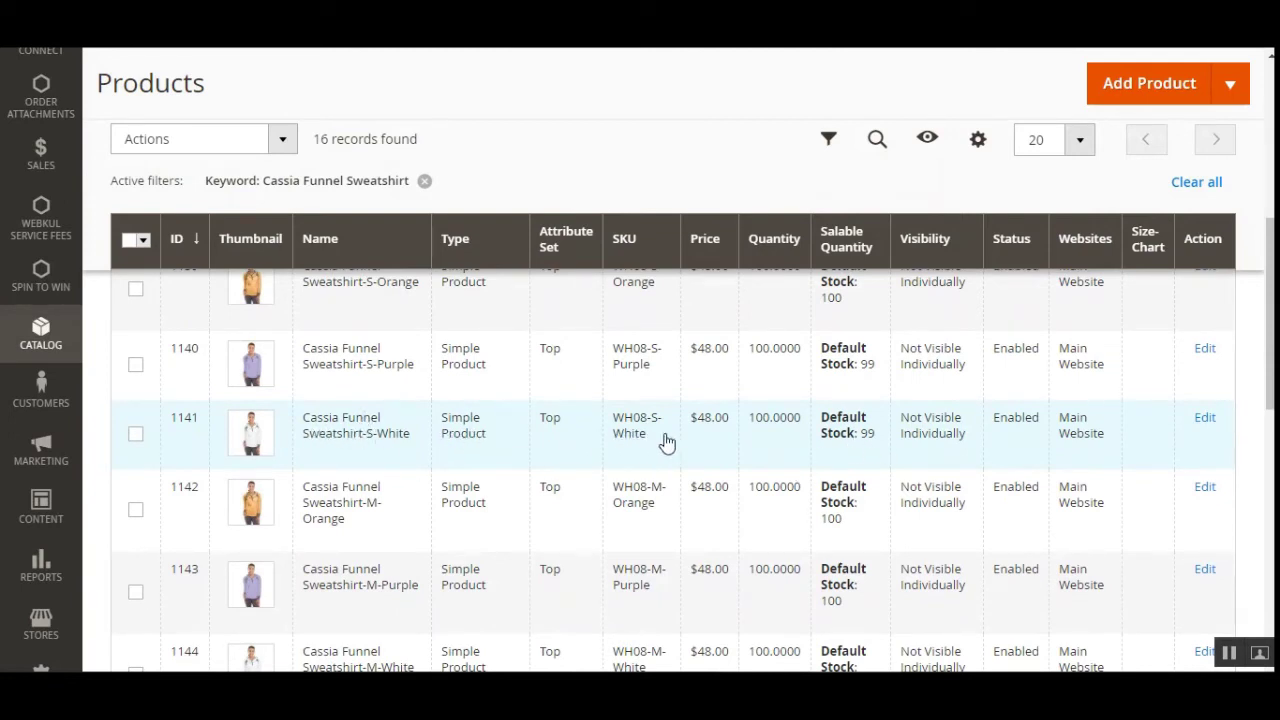
{"action": "scroll", "coordinate": [672, 470], "scroll_direction": "down", "scroll_amount": 3}
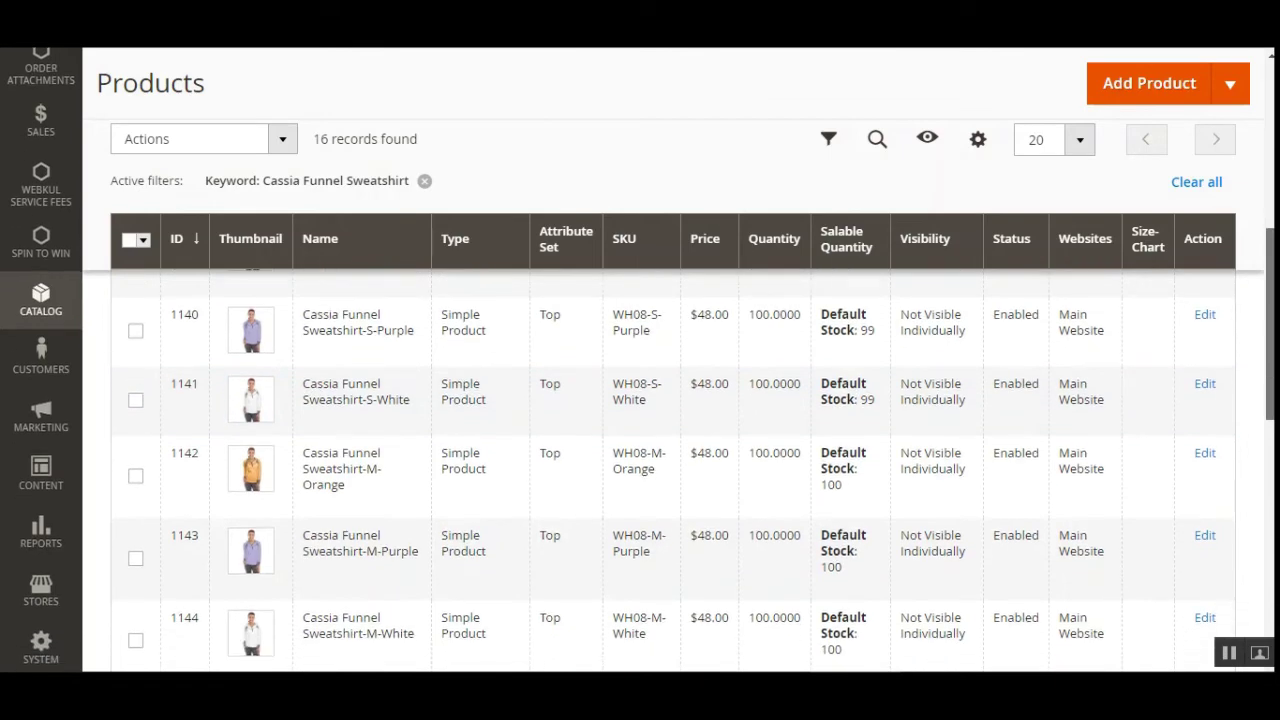
{"action": "scroll", "coordinate": [672, 470], "scroll_direction": "down", "scroll_amount": 3}
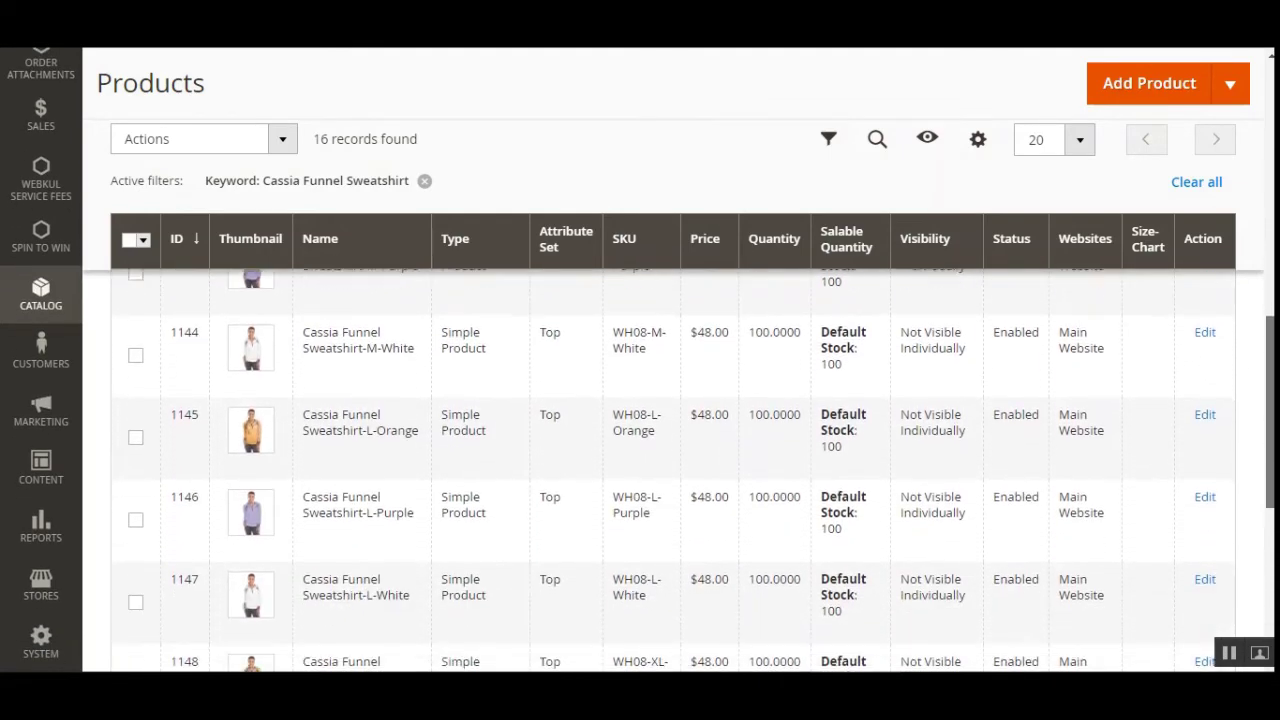
{"action": "scroll", "coordinate": [672, 470], "scroll_direction": "up", "scroll_amount": 10}
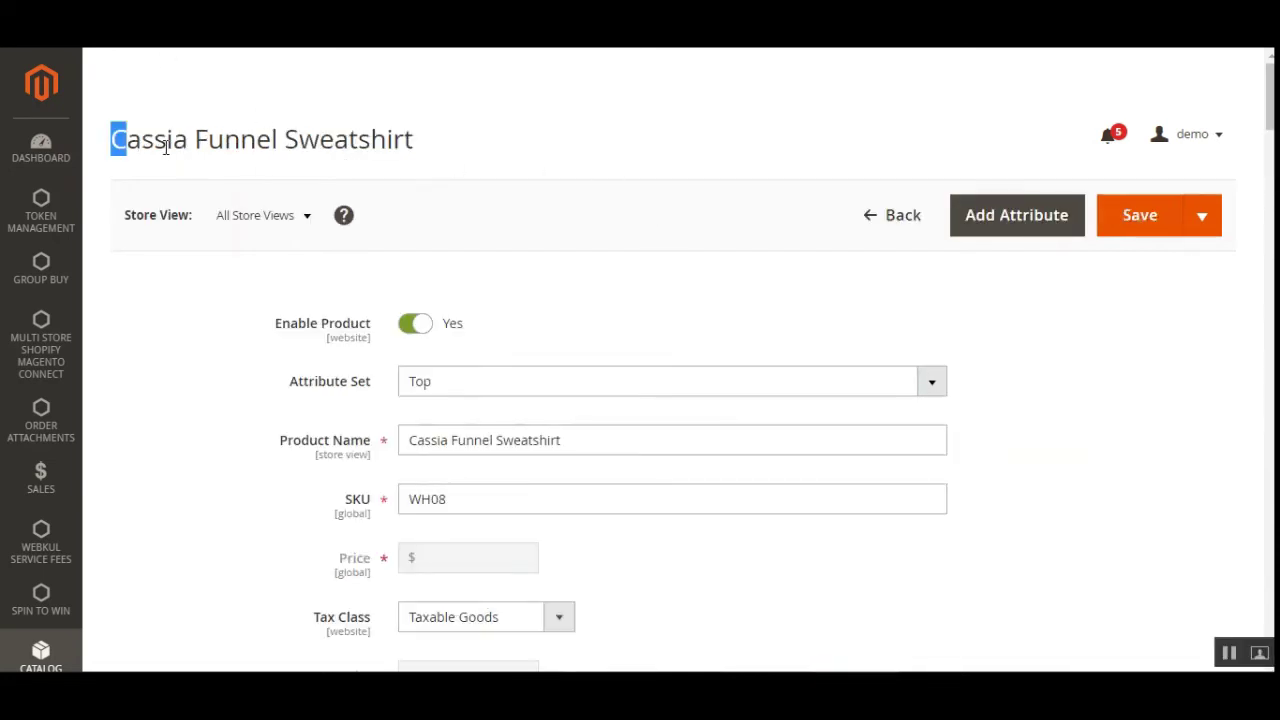
Step: On the Cassia Funnel Sweatshirt edit page, review the available choices for the Enable Product Matrix setting
{"action": "left_click_drag", "start_coordinate": [116, 145], "coordinate": [435, 150]}
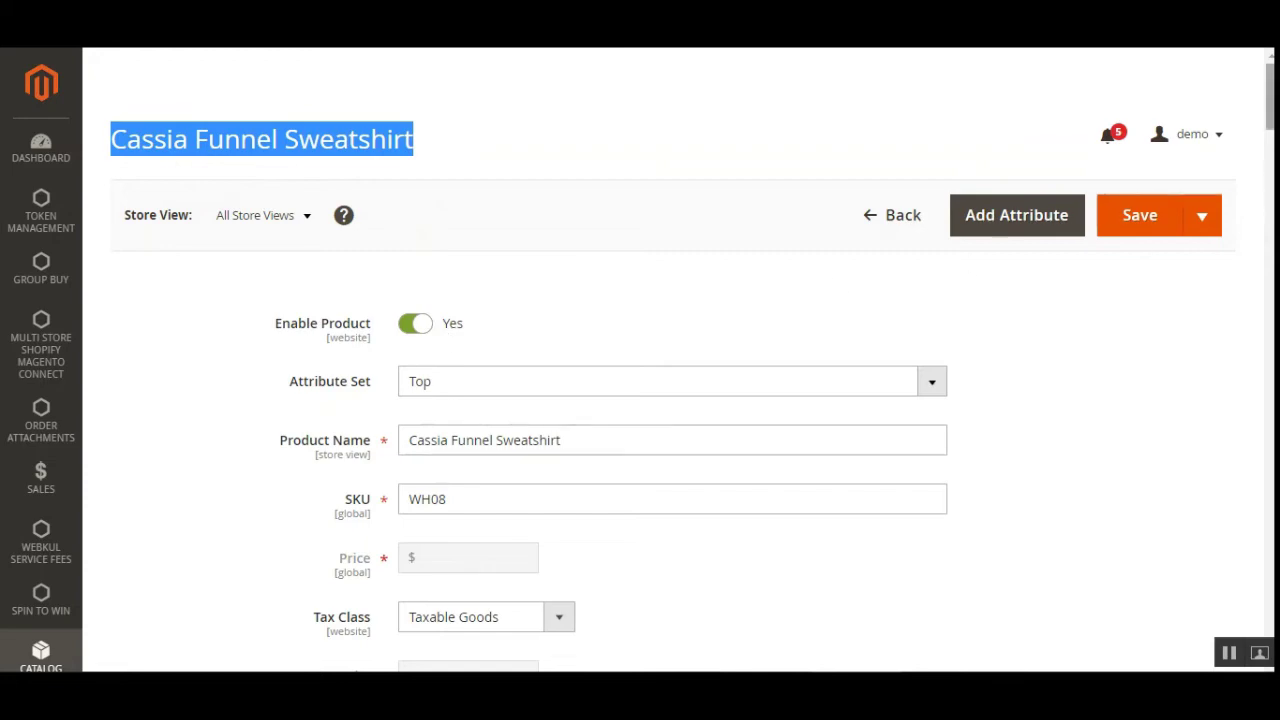
{"action": "left_click_drag", "start_coordinate": [1270, 95], "coordinate": [1266, 365]}
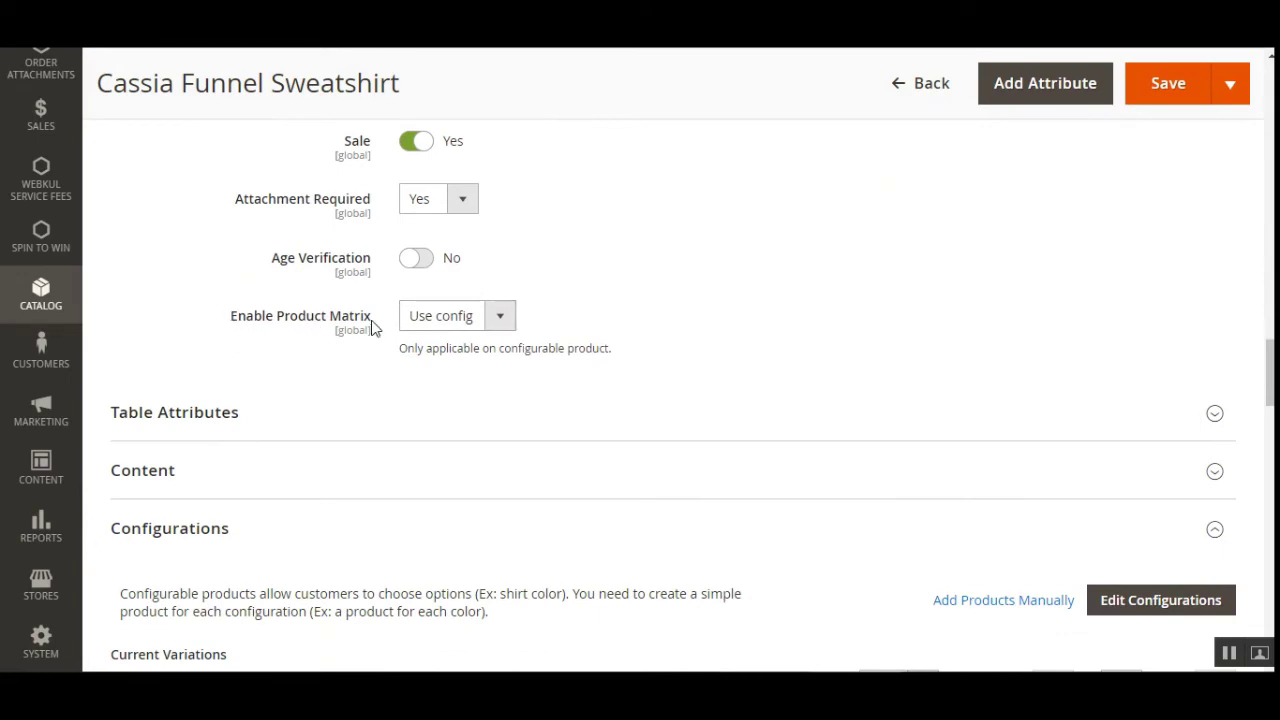
{"action": "left_click", "coordinate": [503, 328]}
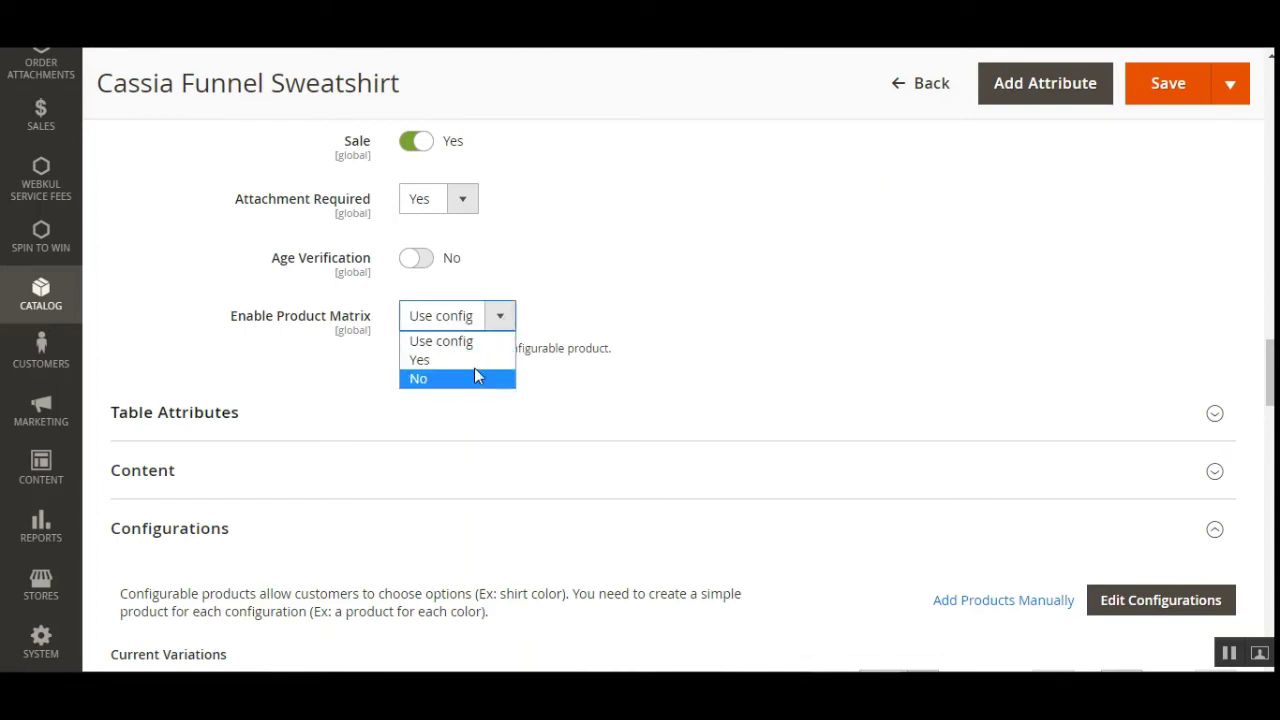
{"action": "left_click", "coordinate": [686, 306]}
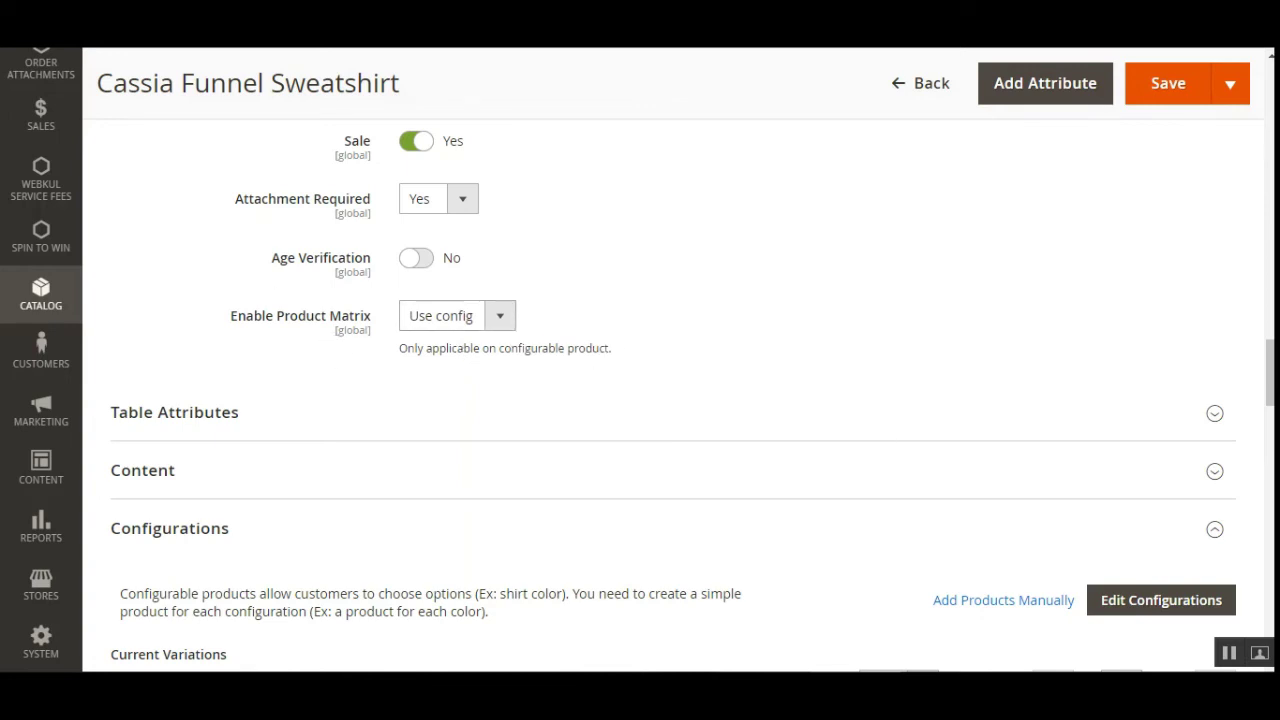
{"action": "mouse_move", "coordinate": [1270, 372]}
{"action": "left_mouse_down"}
{"action": "mouse_move", "coordinate": [1270, 90]}
{"action": "mouse_move", "coordinate": [1270, 378]}
{"action": "left_mouse_up"}
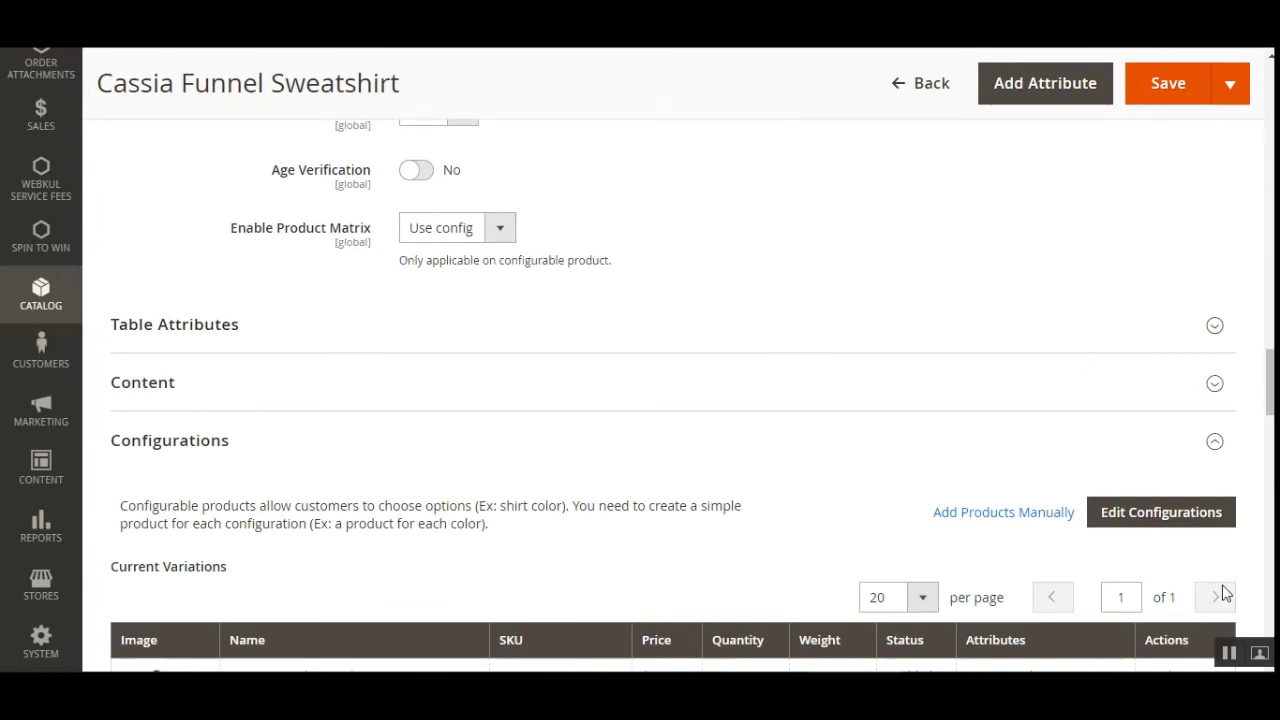
{"action": "left_click", "coordinate": [510, 230]}
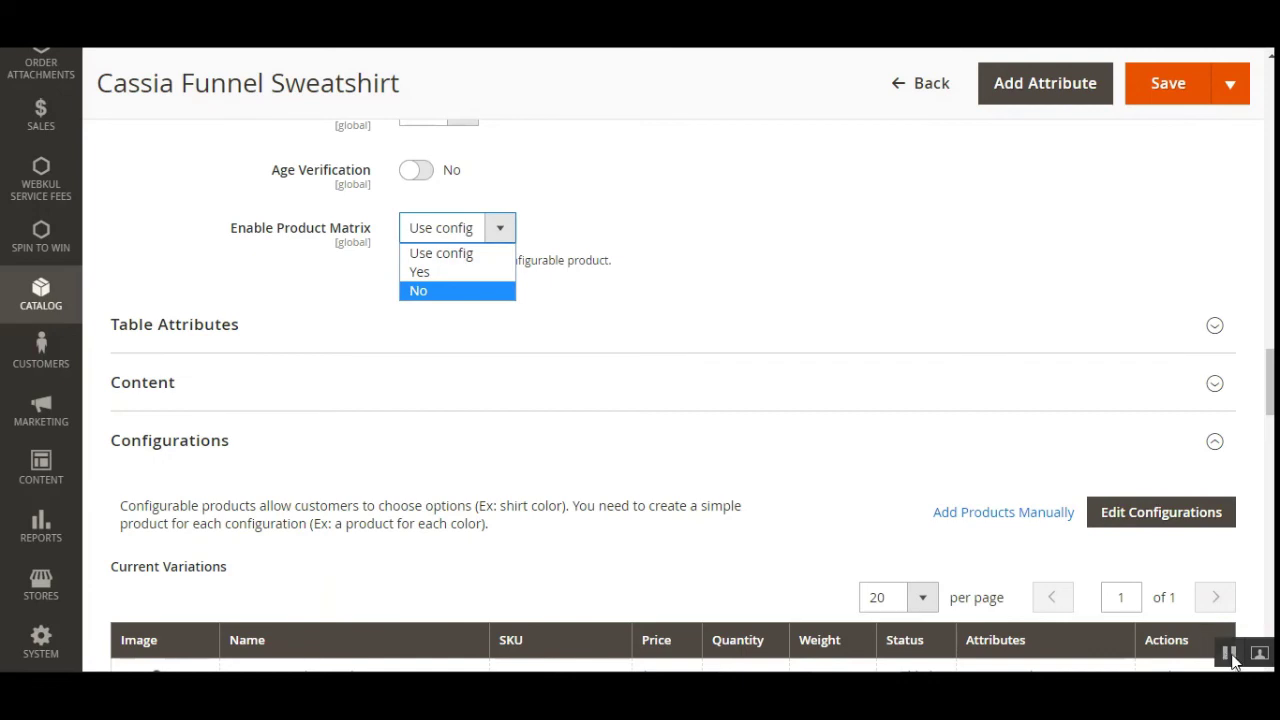
{"action": "key", "text": "Escape"}
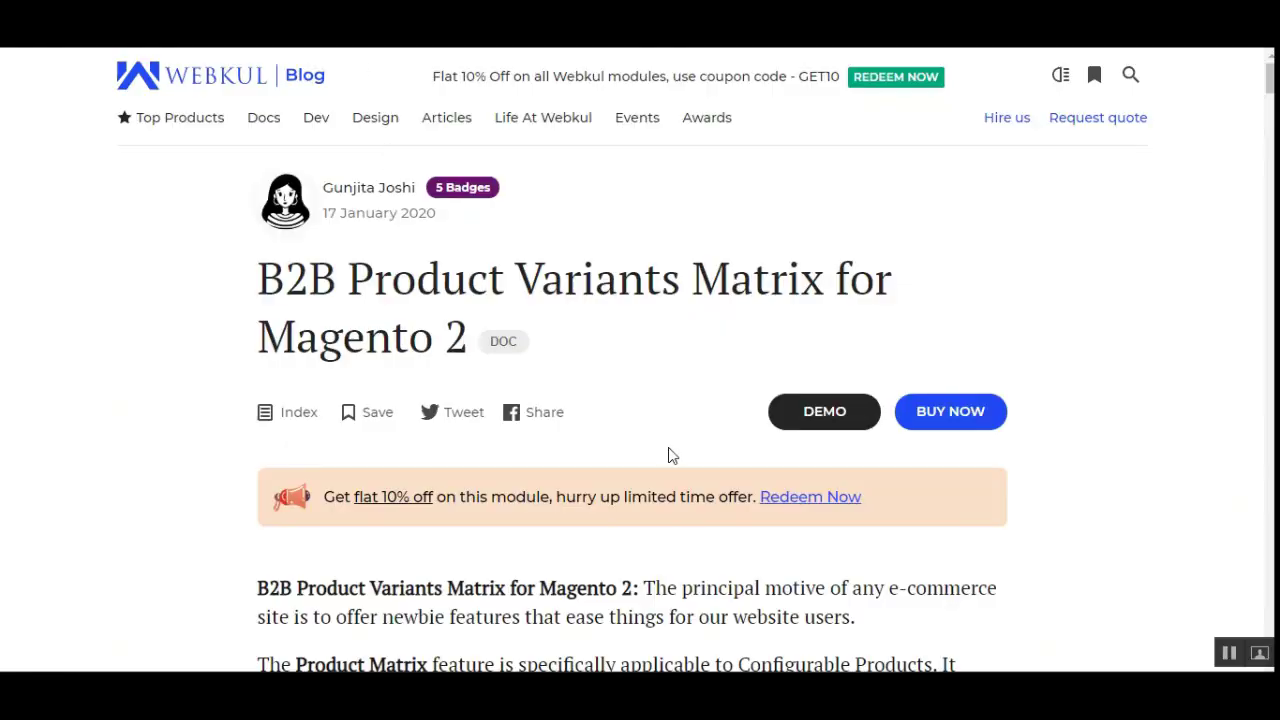